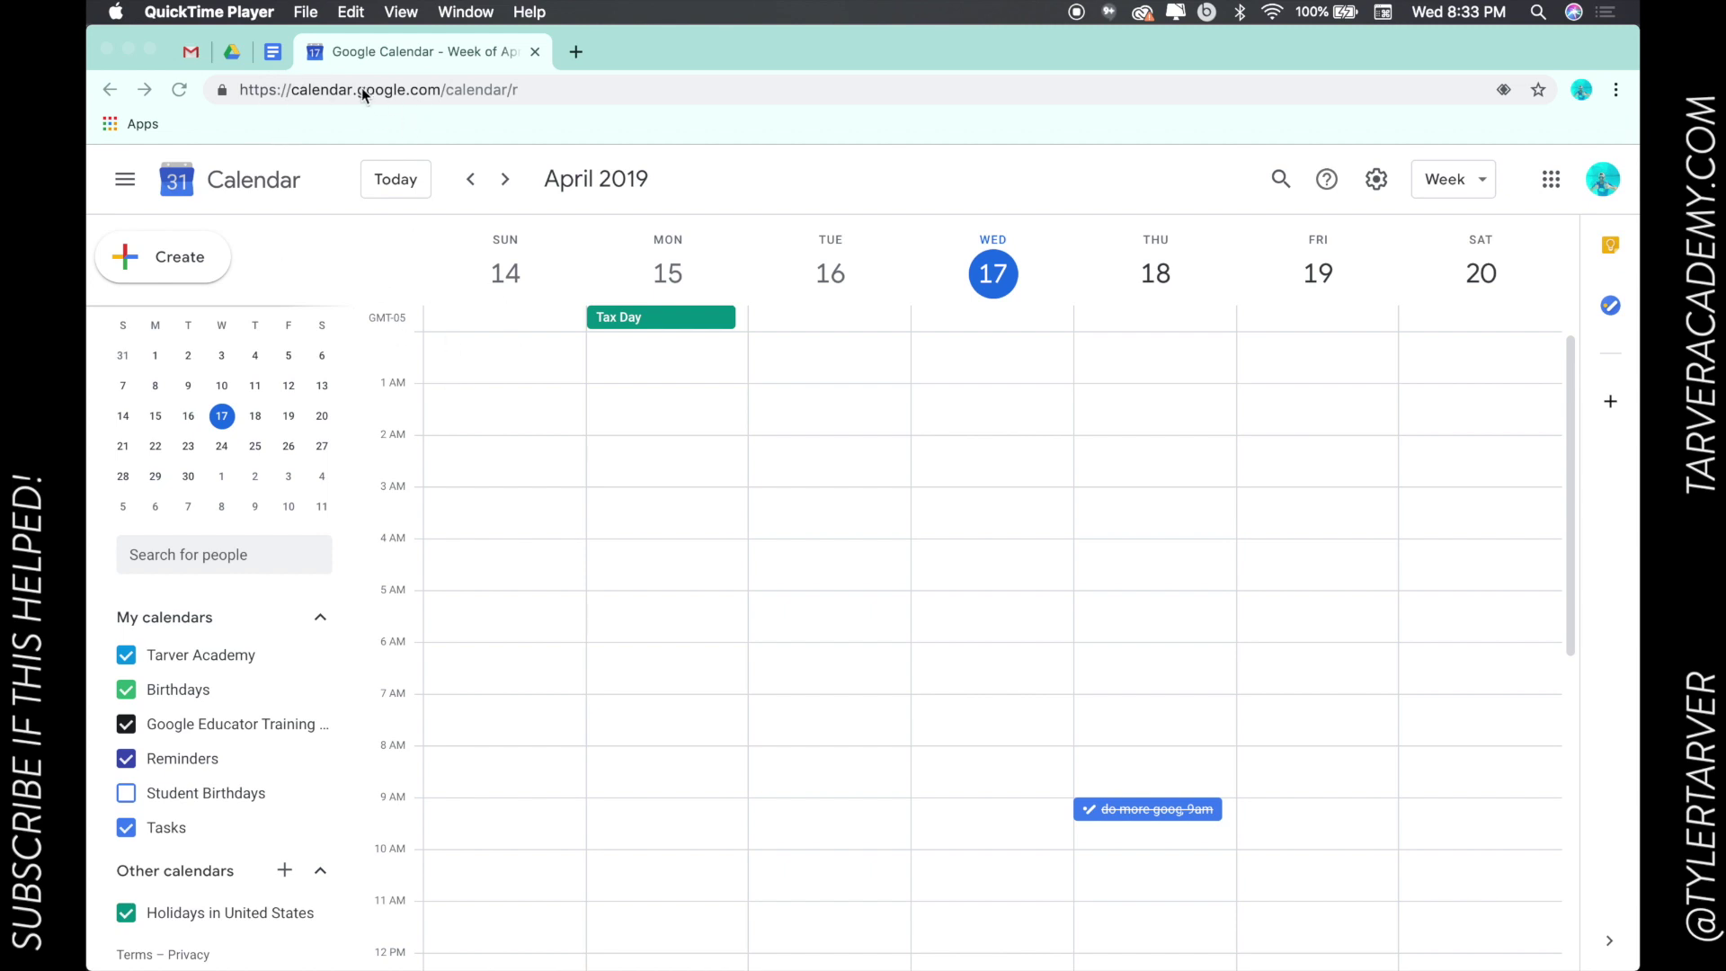
Switch to the Gmail tab showing the 'Test' email about buying pencils.
click(191, 52)
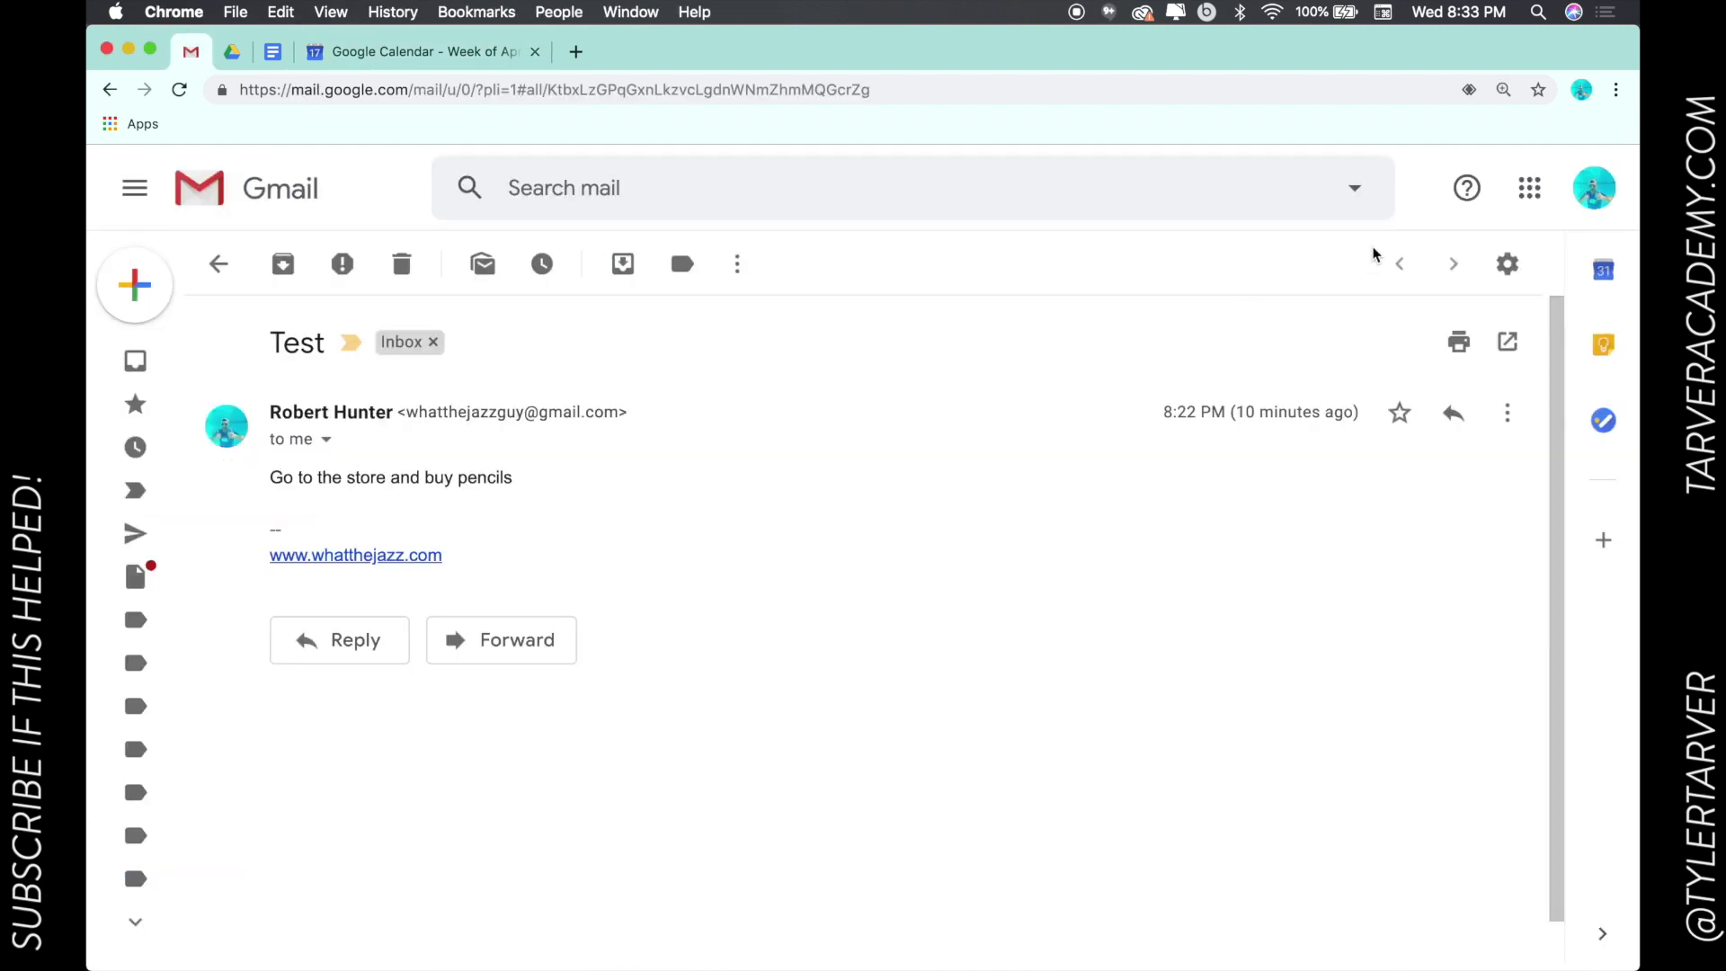
Go back to the April 14–20 week view via the apps grid, closing the duplicate tab.
click(1530, 188)
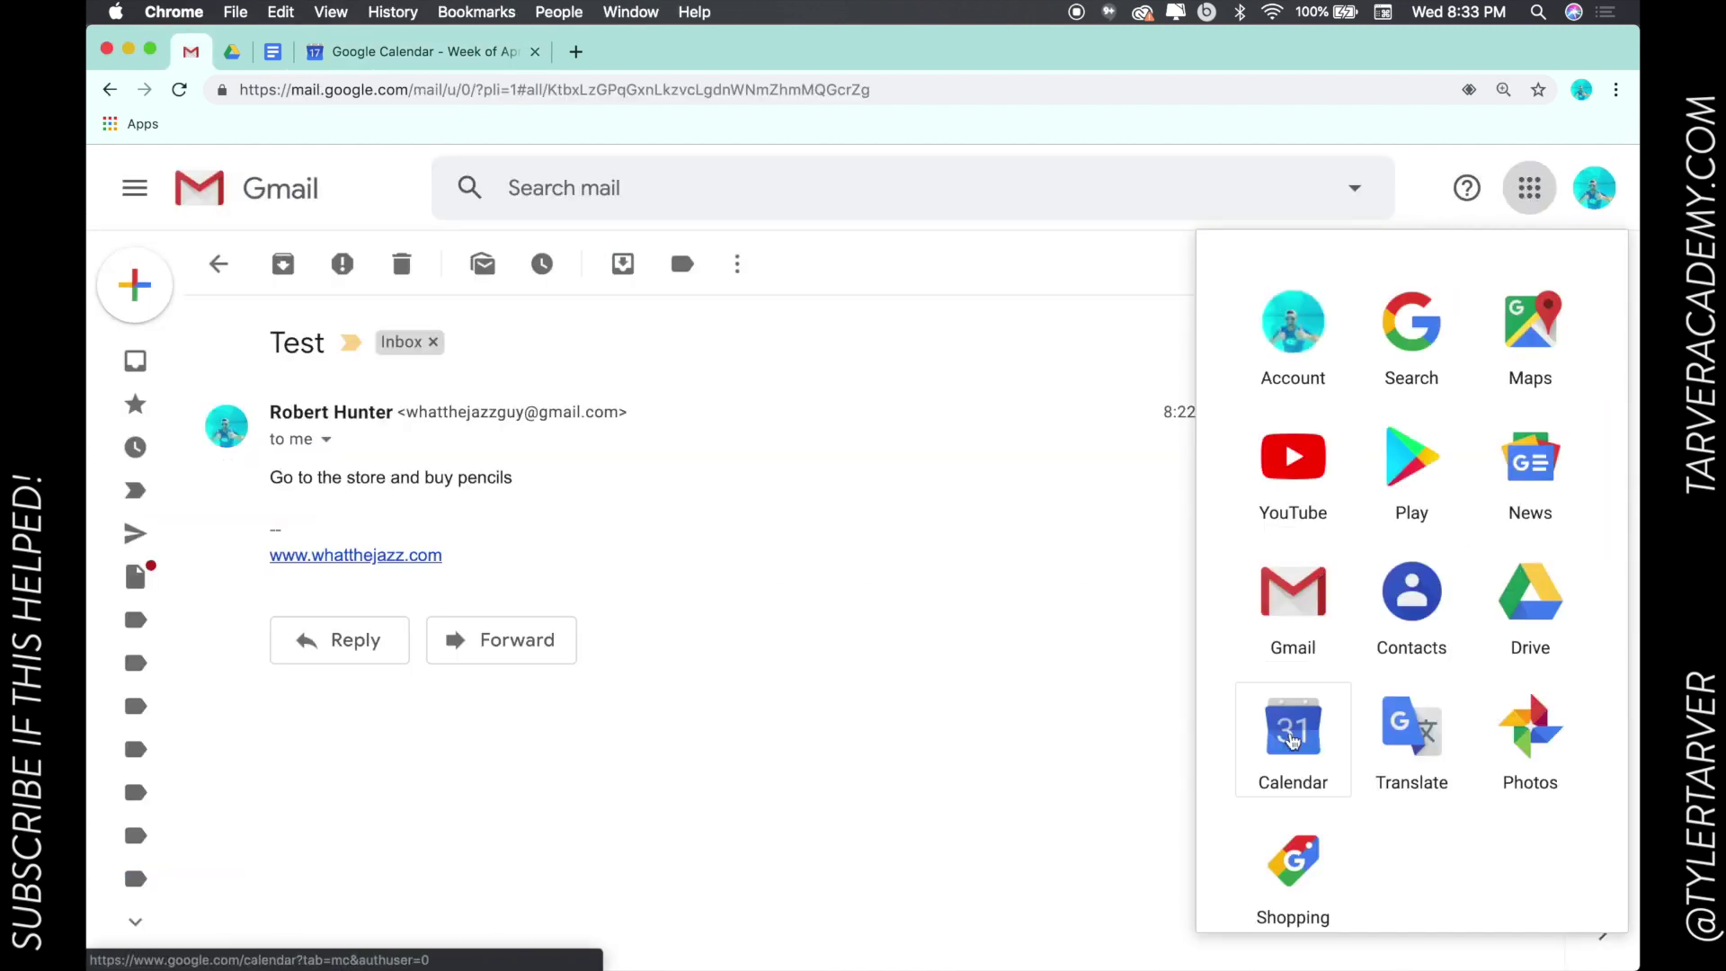
click(1291, 737)
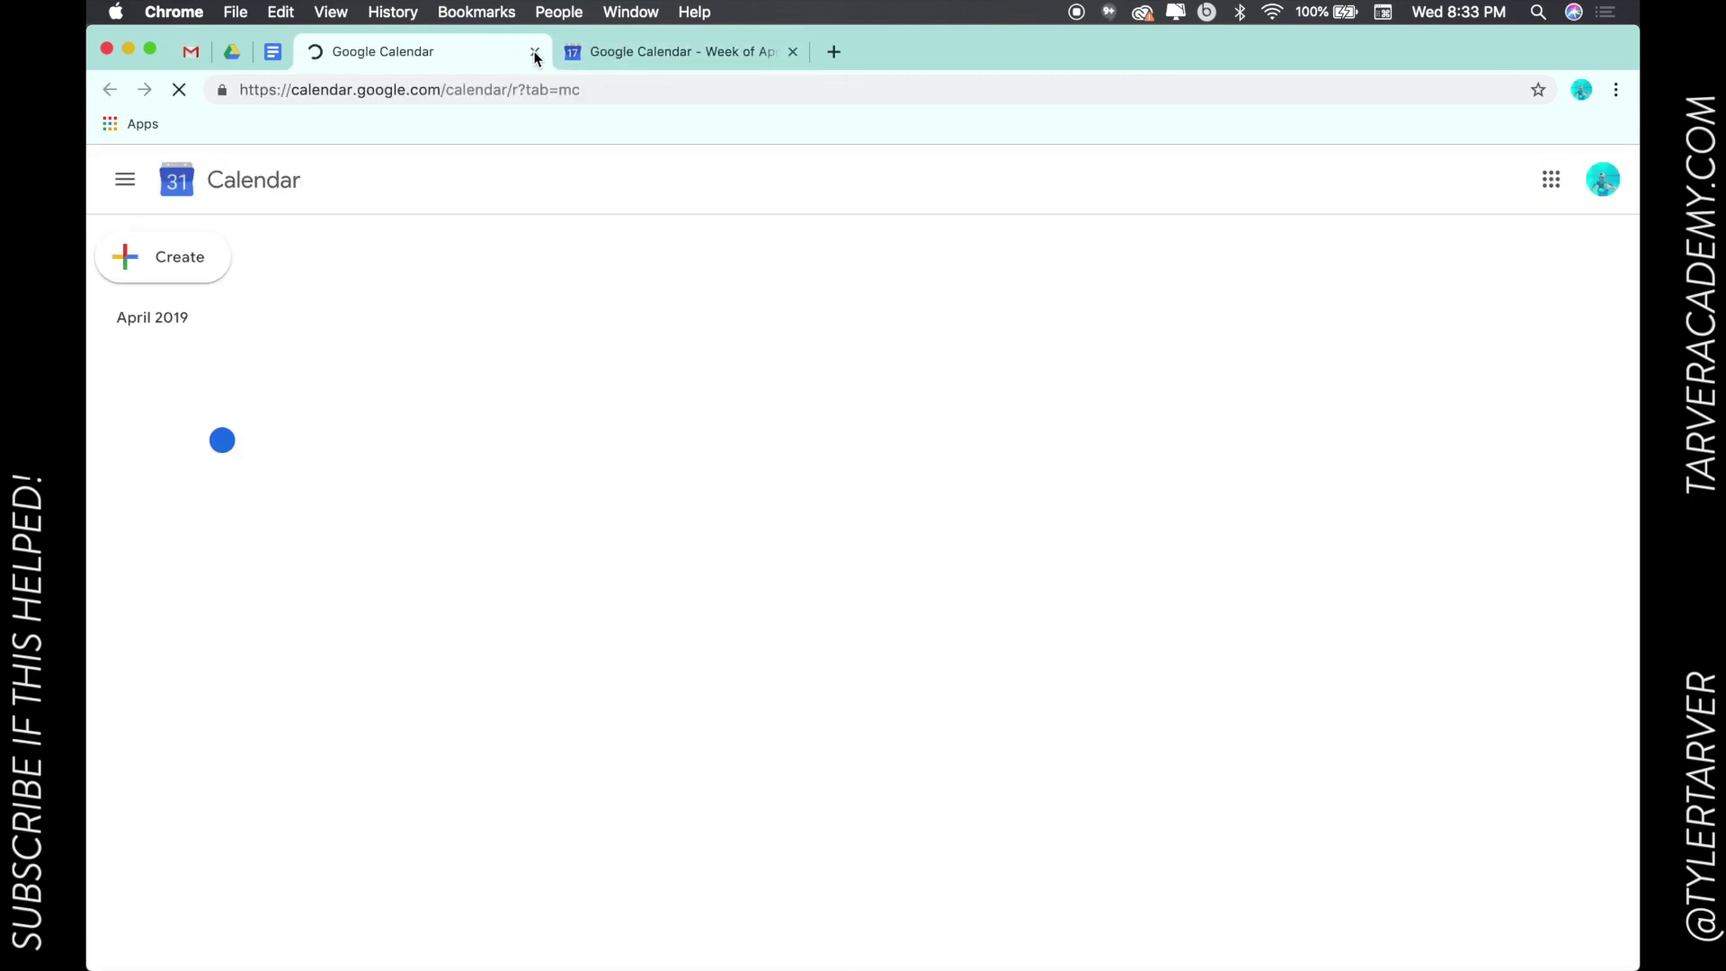
click(533, 53)
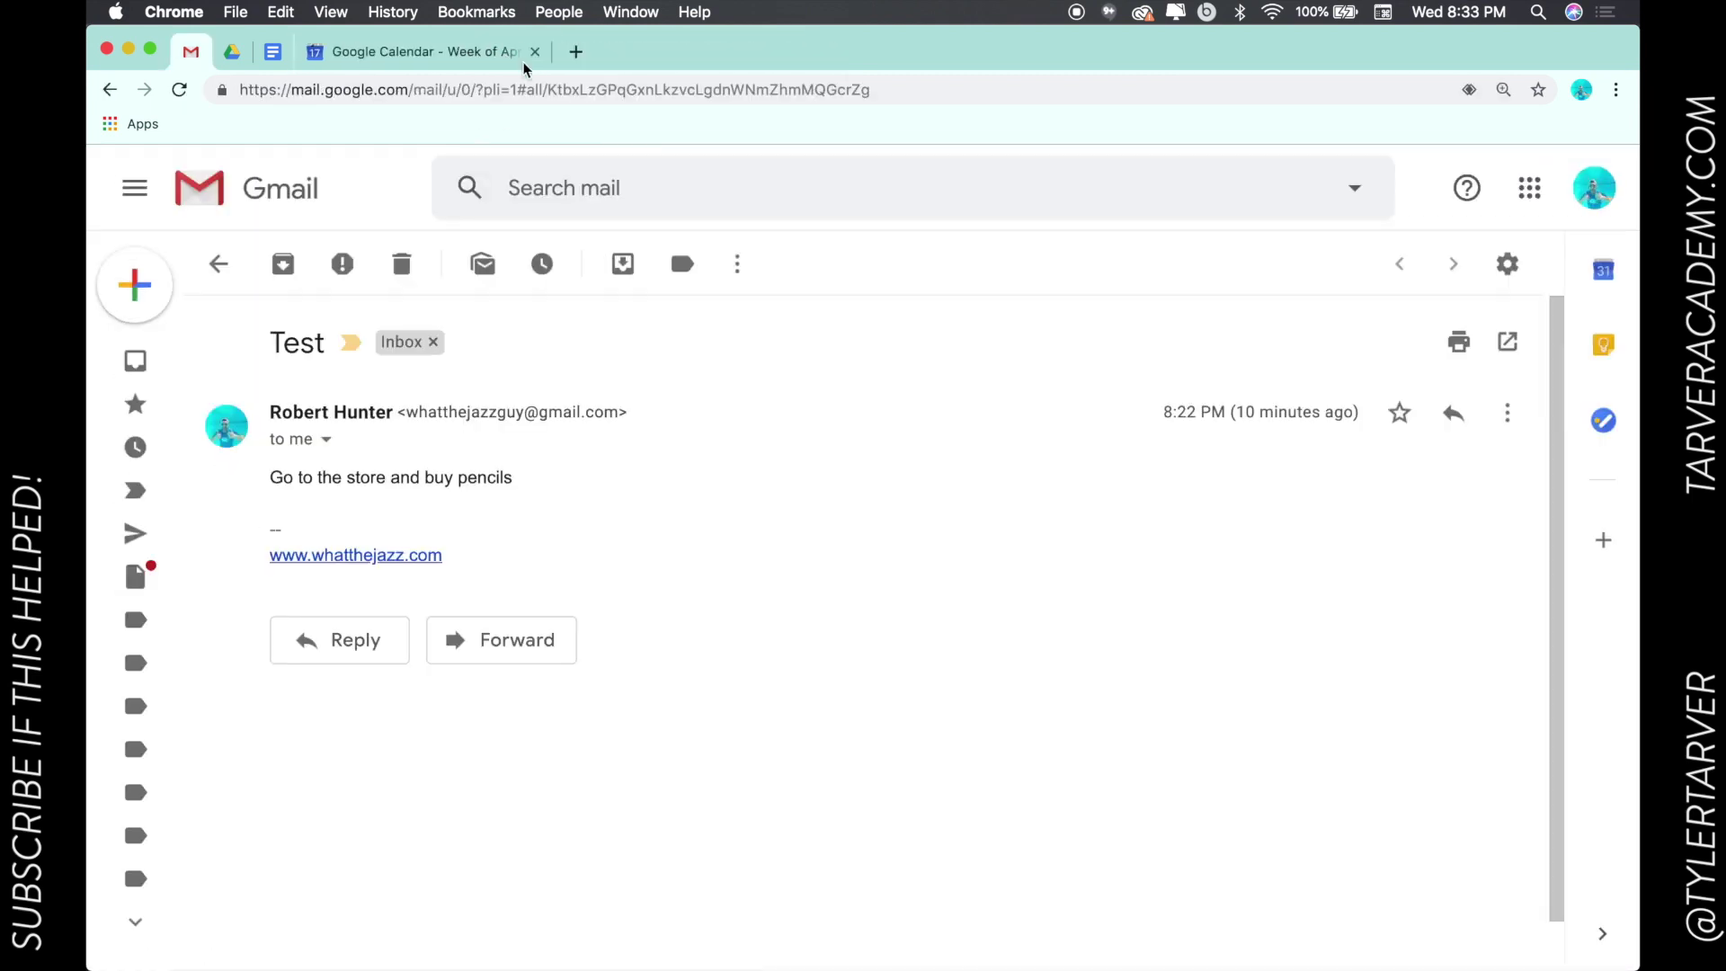
click(435, 59)
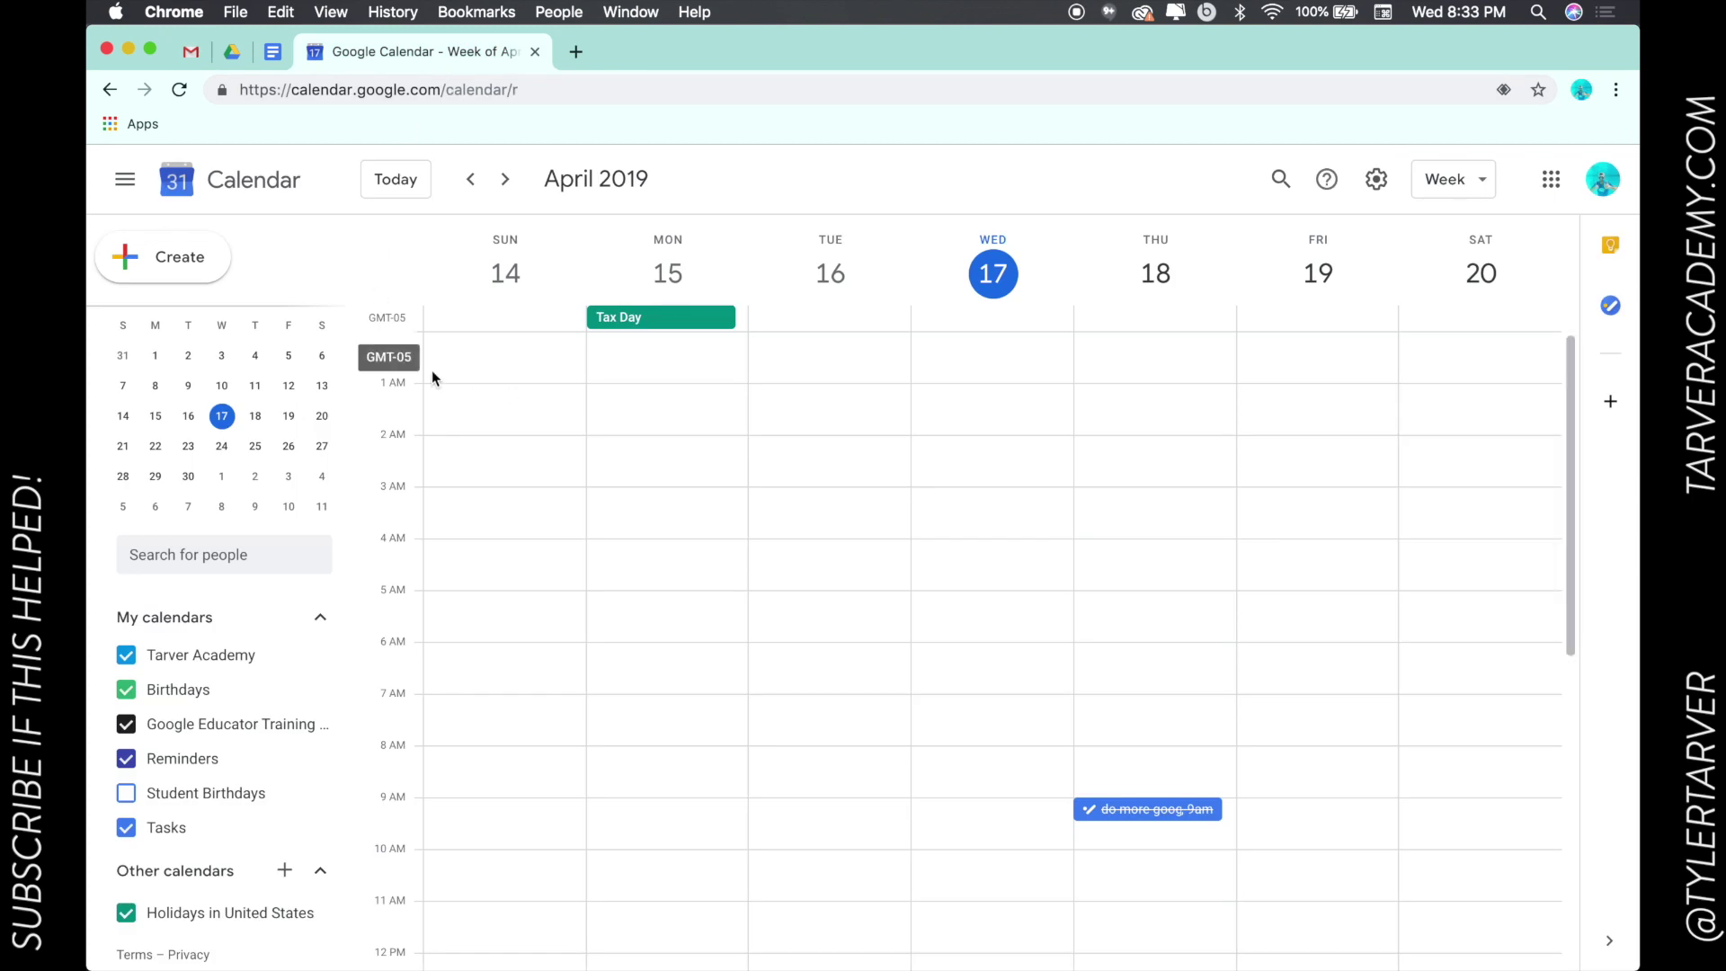
Create a new event and title it 'Google Training'.
click(152, 262)
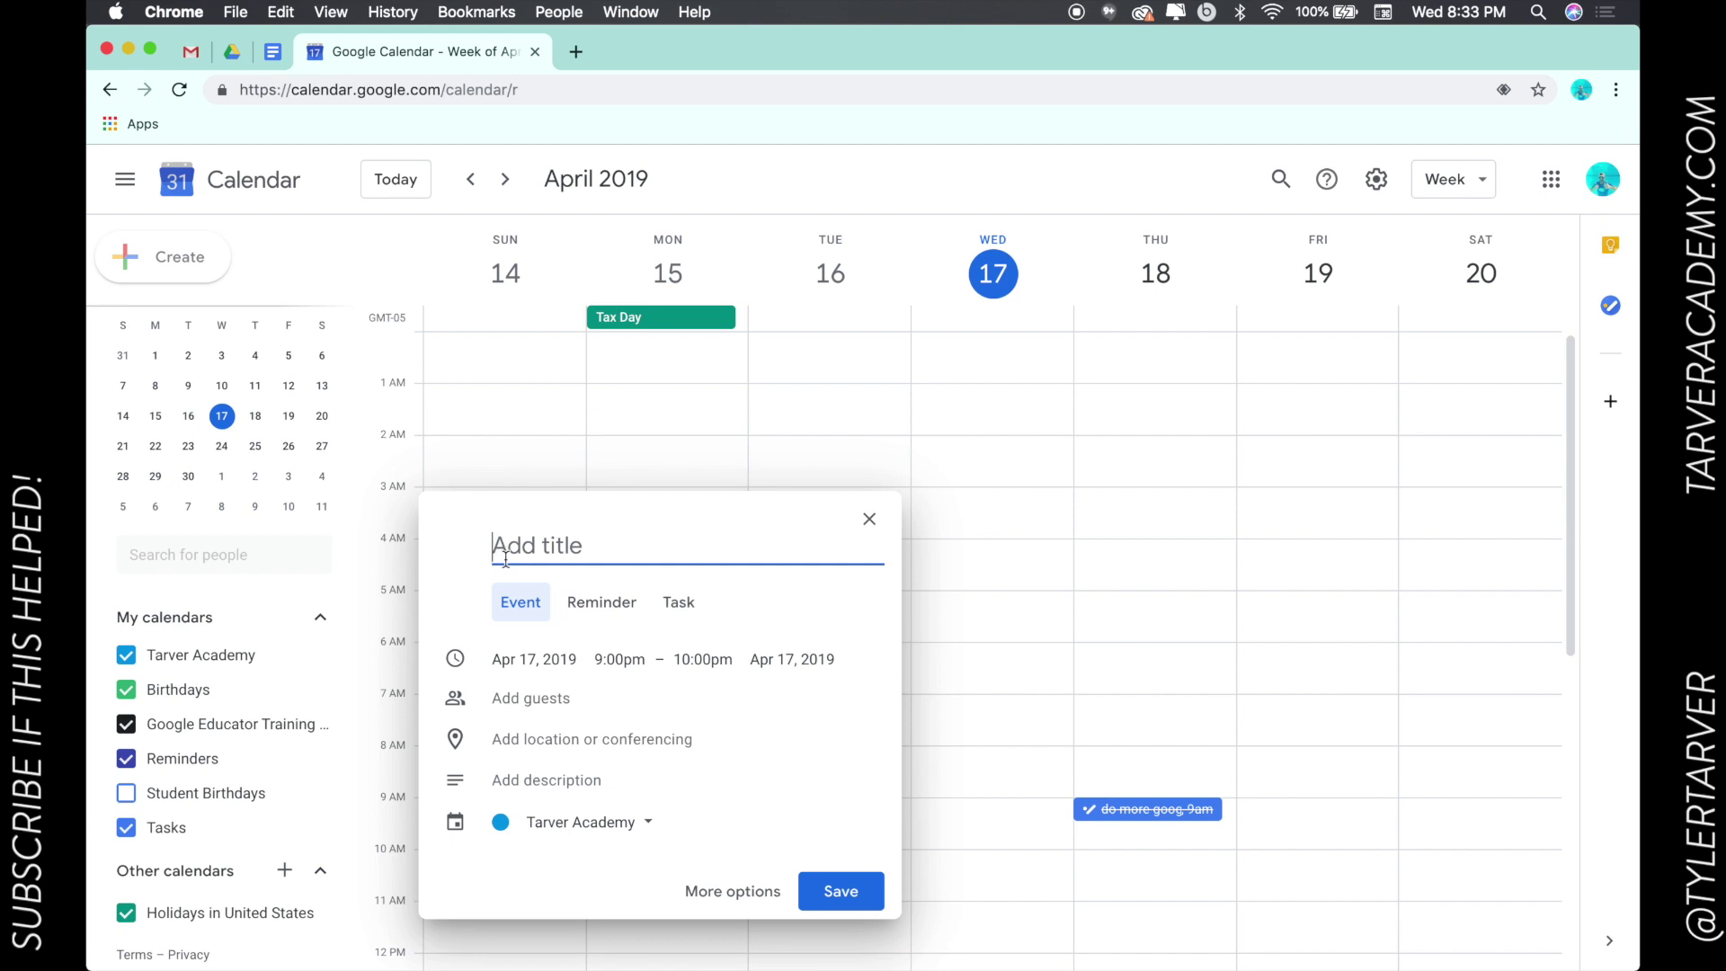
text(Google Train)
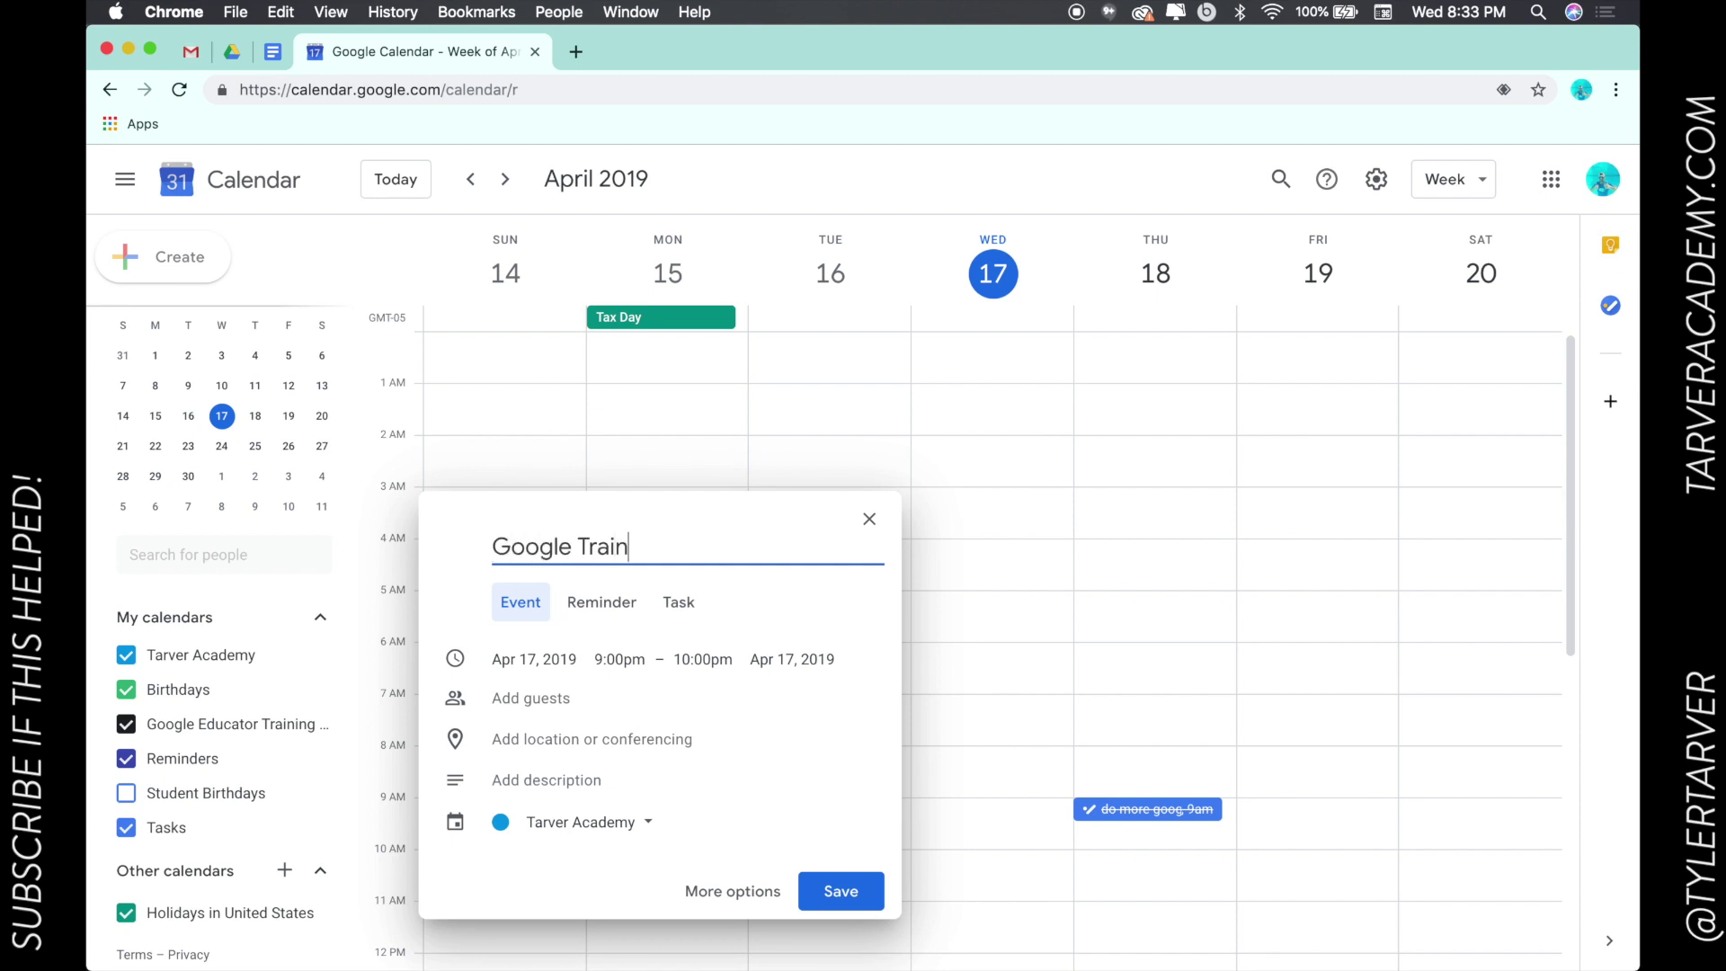
text(ing)
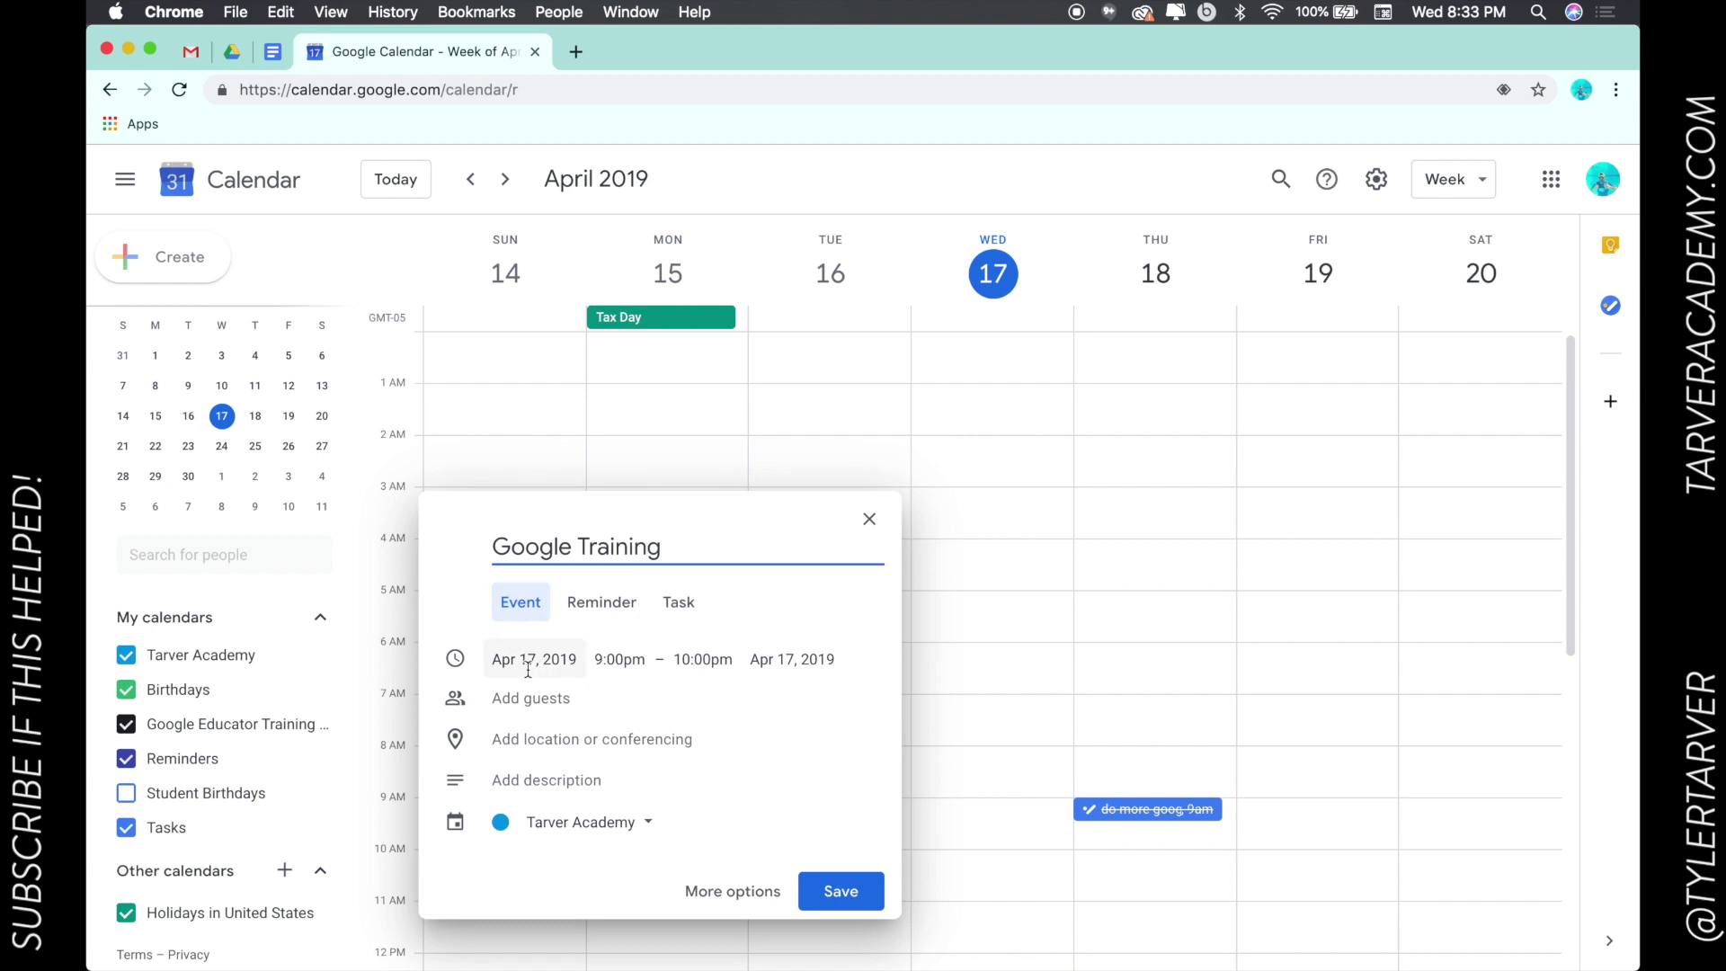
Set the draft's date to April 19, starting 8:00am and ending 3:00pm.
click(535, 661)
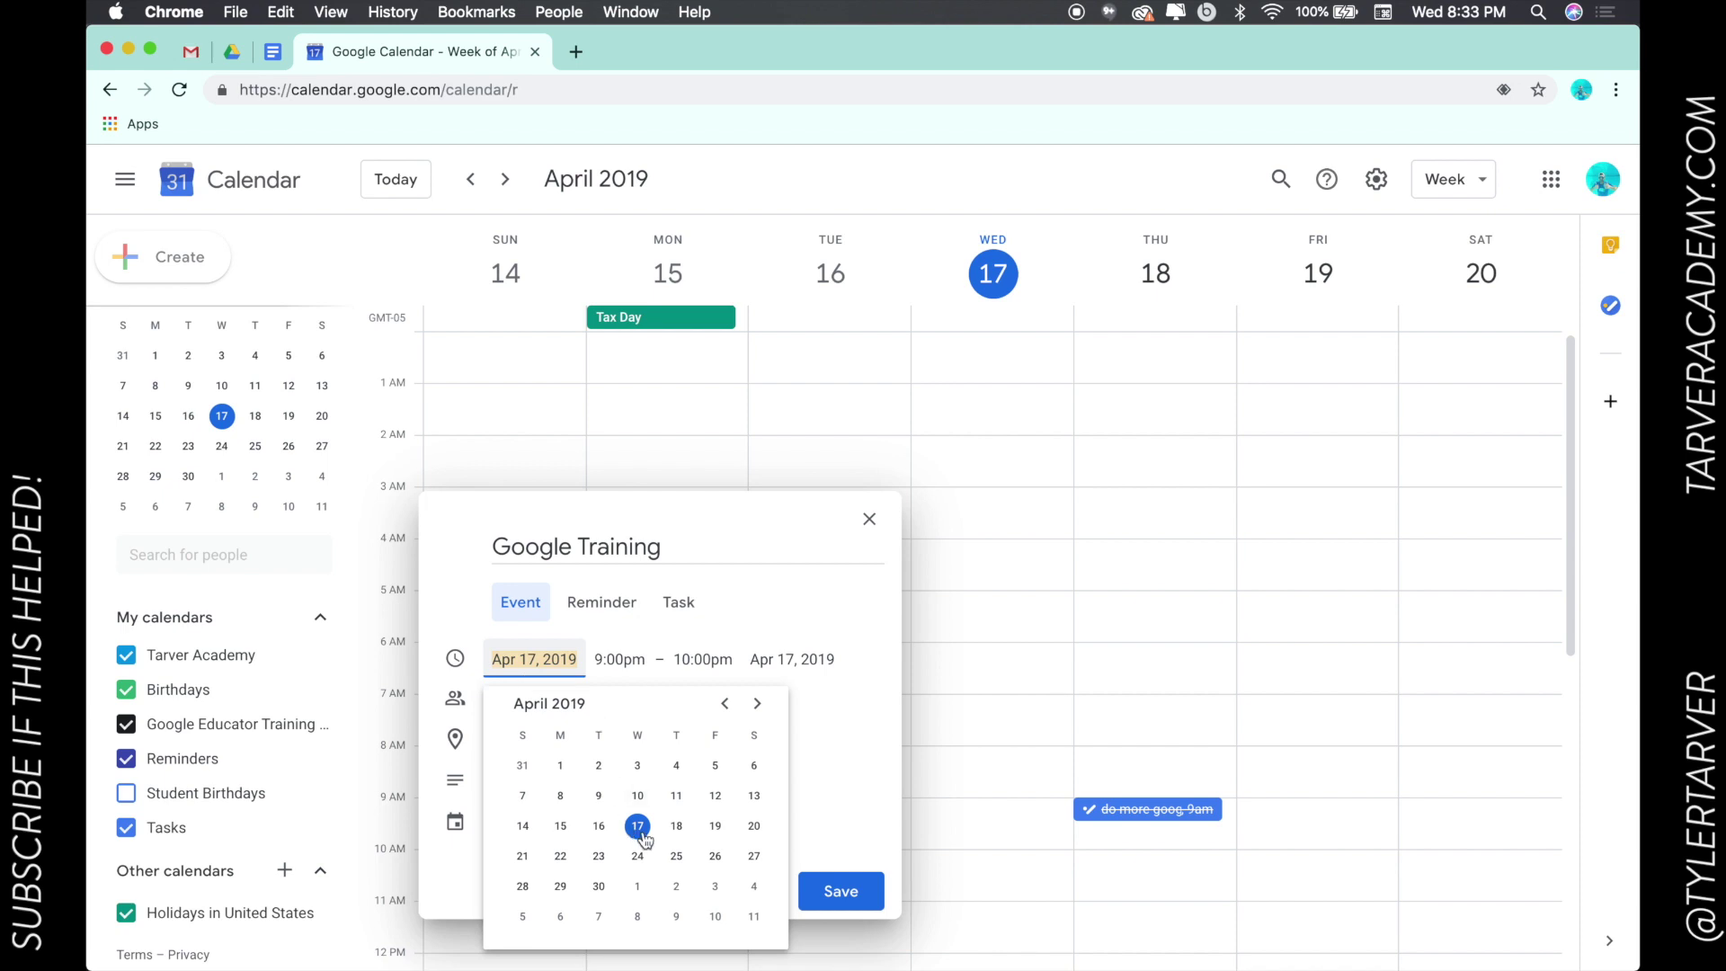
click(714, 826)
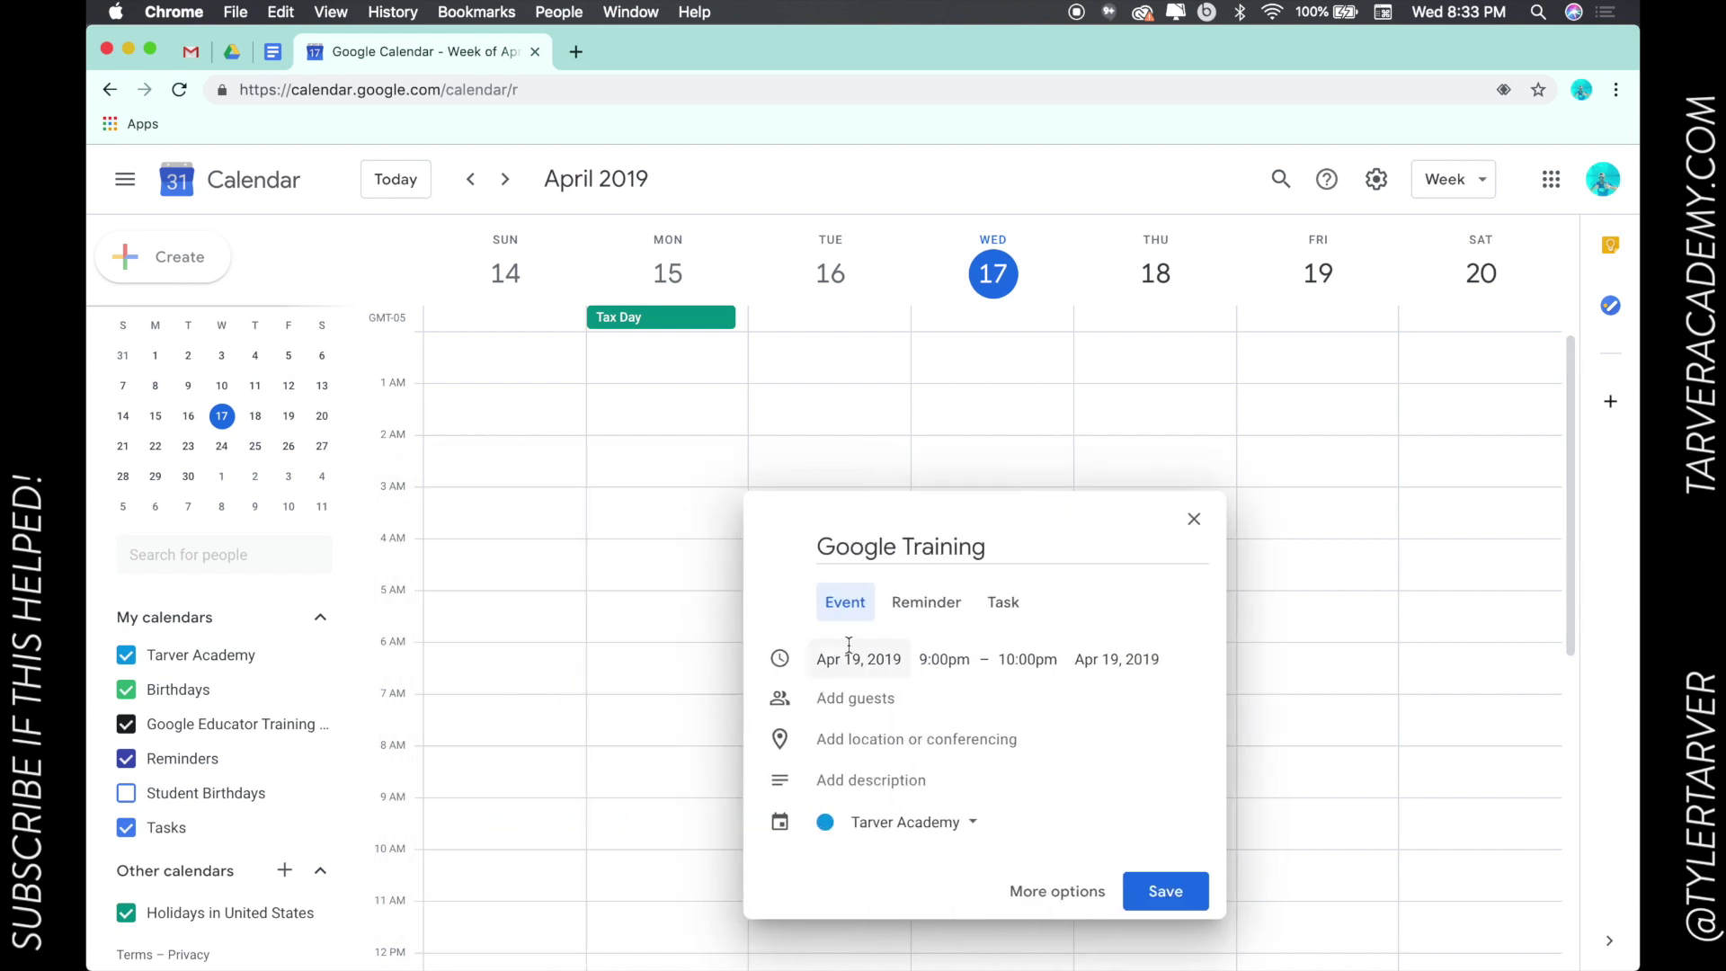
click(942, 660)
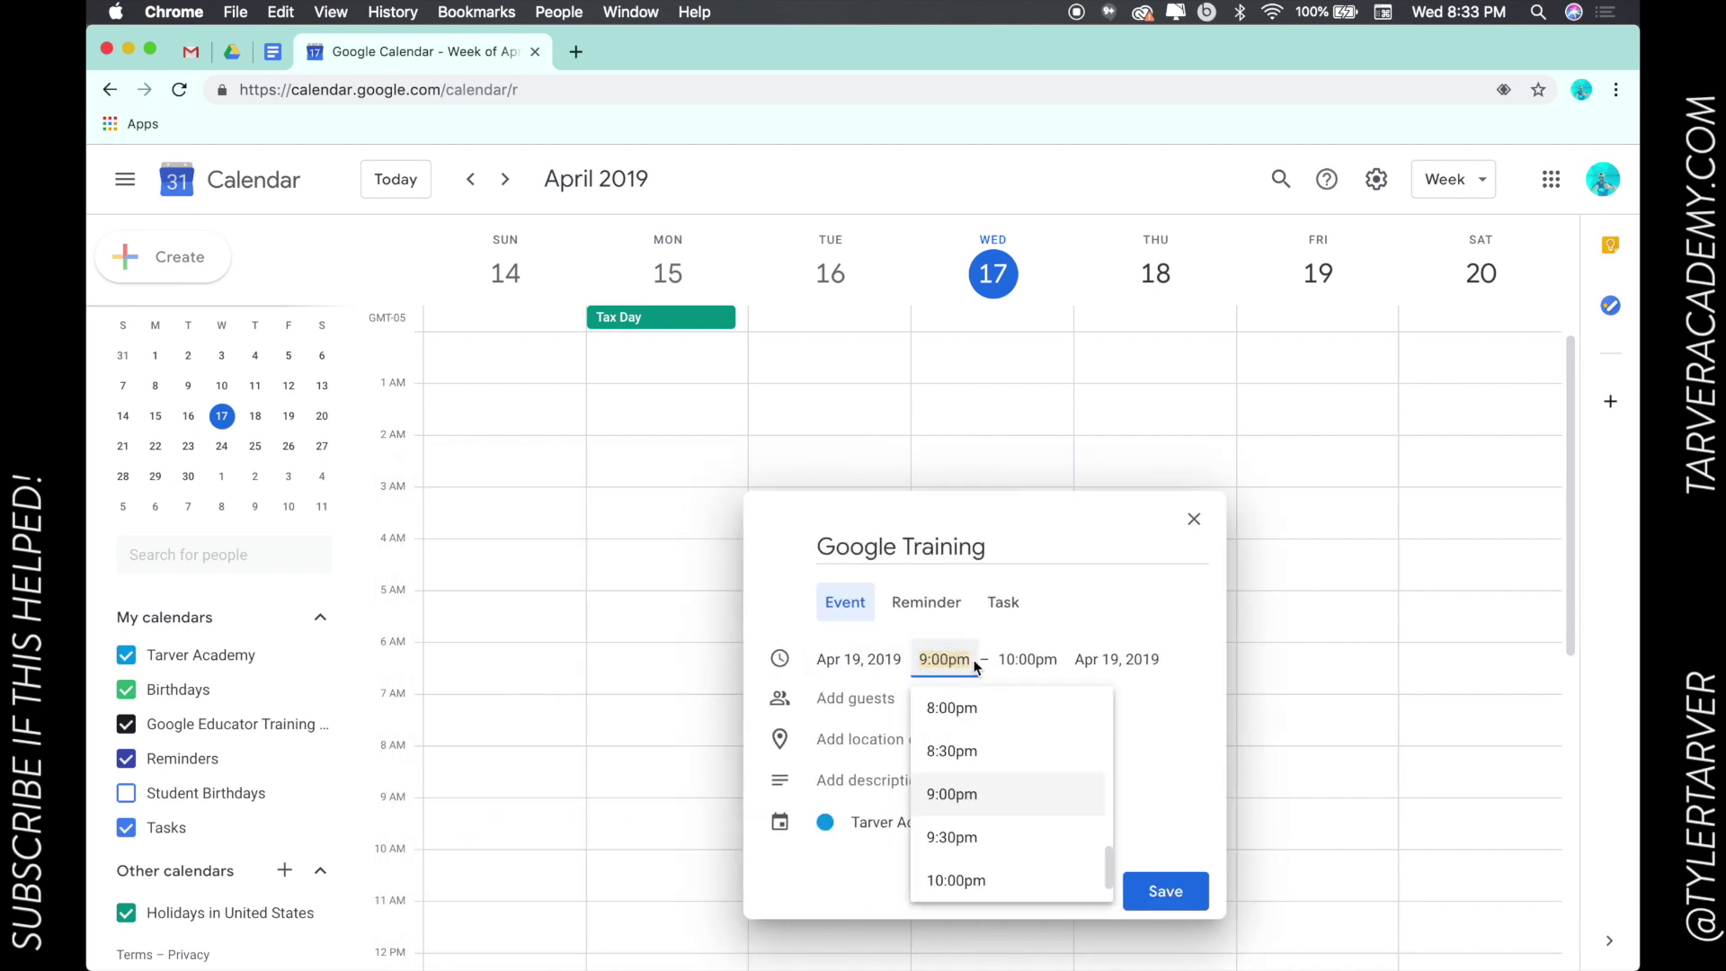
scroll(977, 735, up, 5)
scroll(978, 728, up, 15)
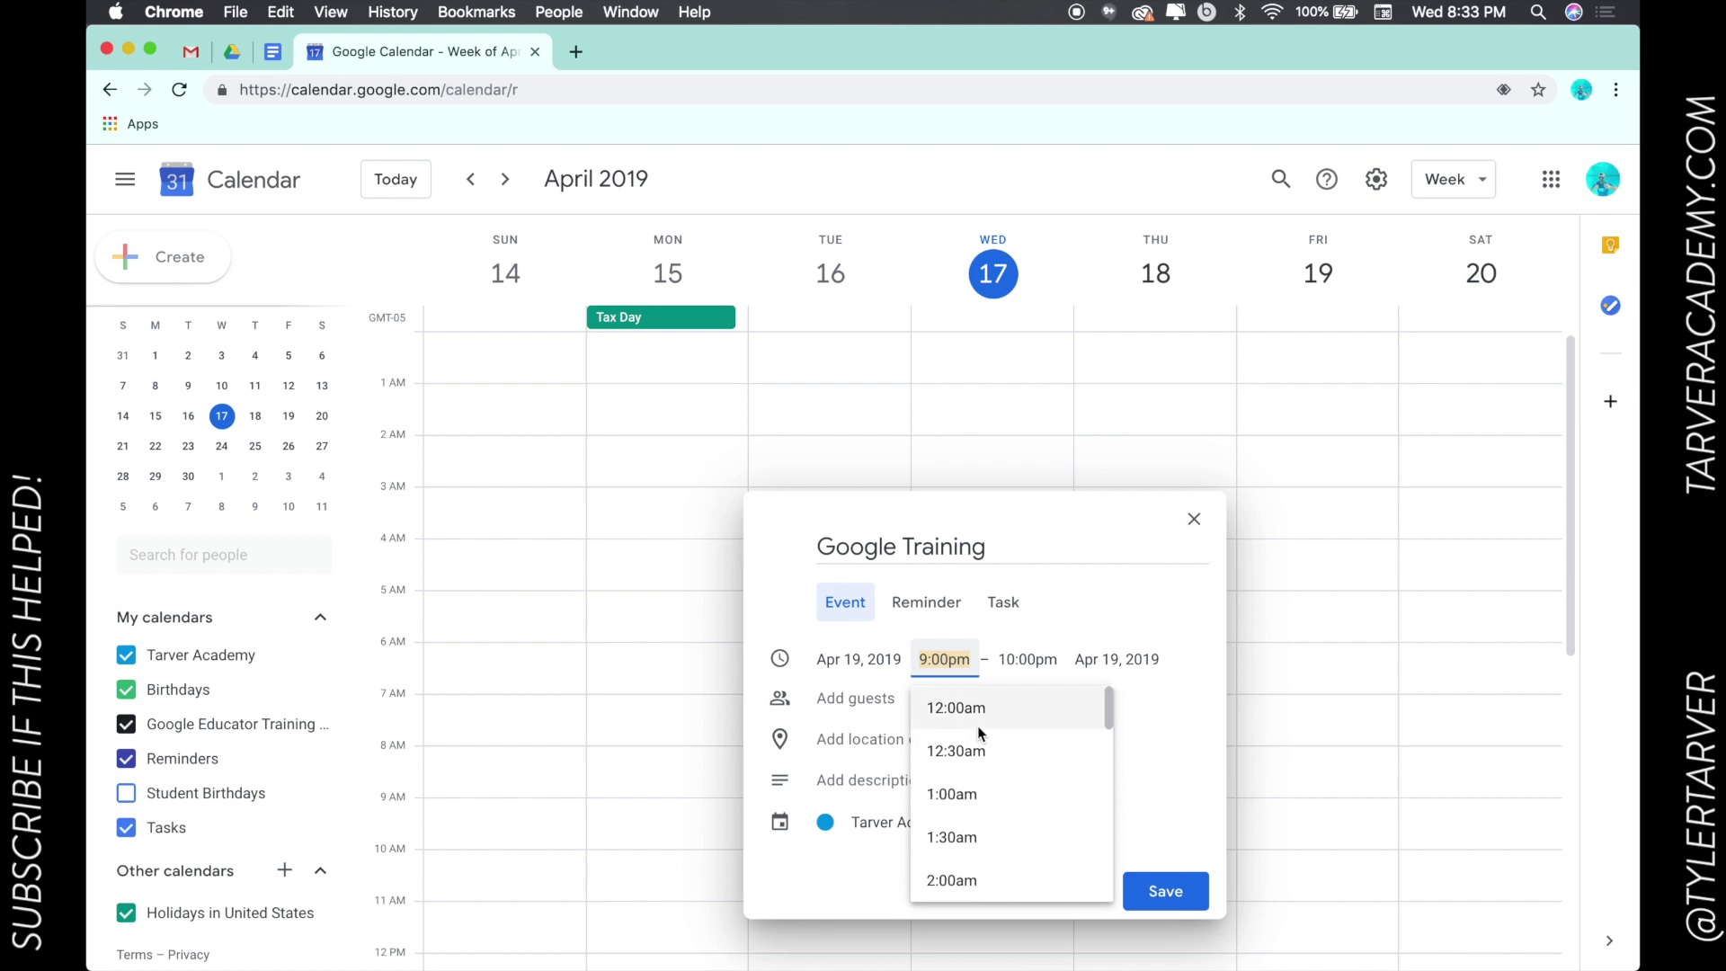
scroll(978, 736, down, 2)
scroll(972, 831, down, 2)
scroll(973, 832, down, 3)
scroll(972, 831, down, 3)
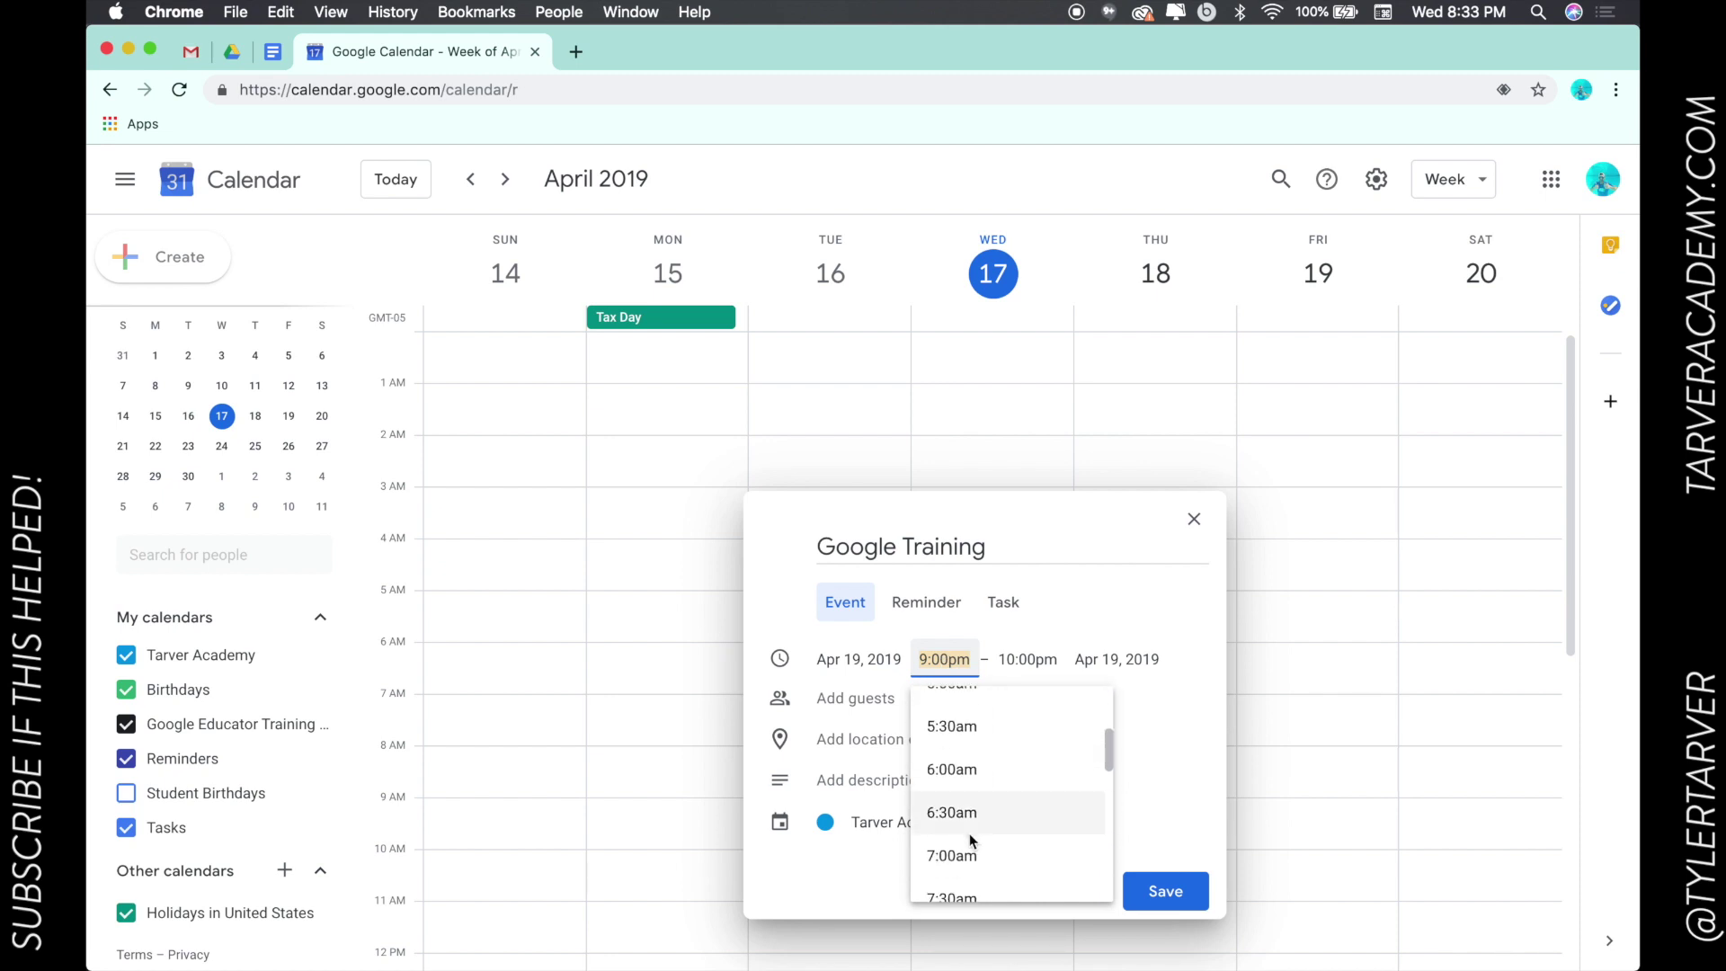
scroll(970, 833, down, 2)
click(989, 748)
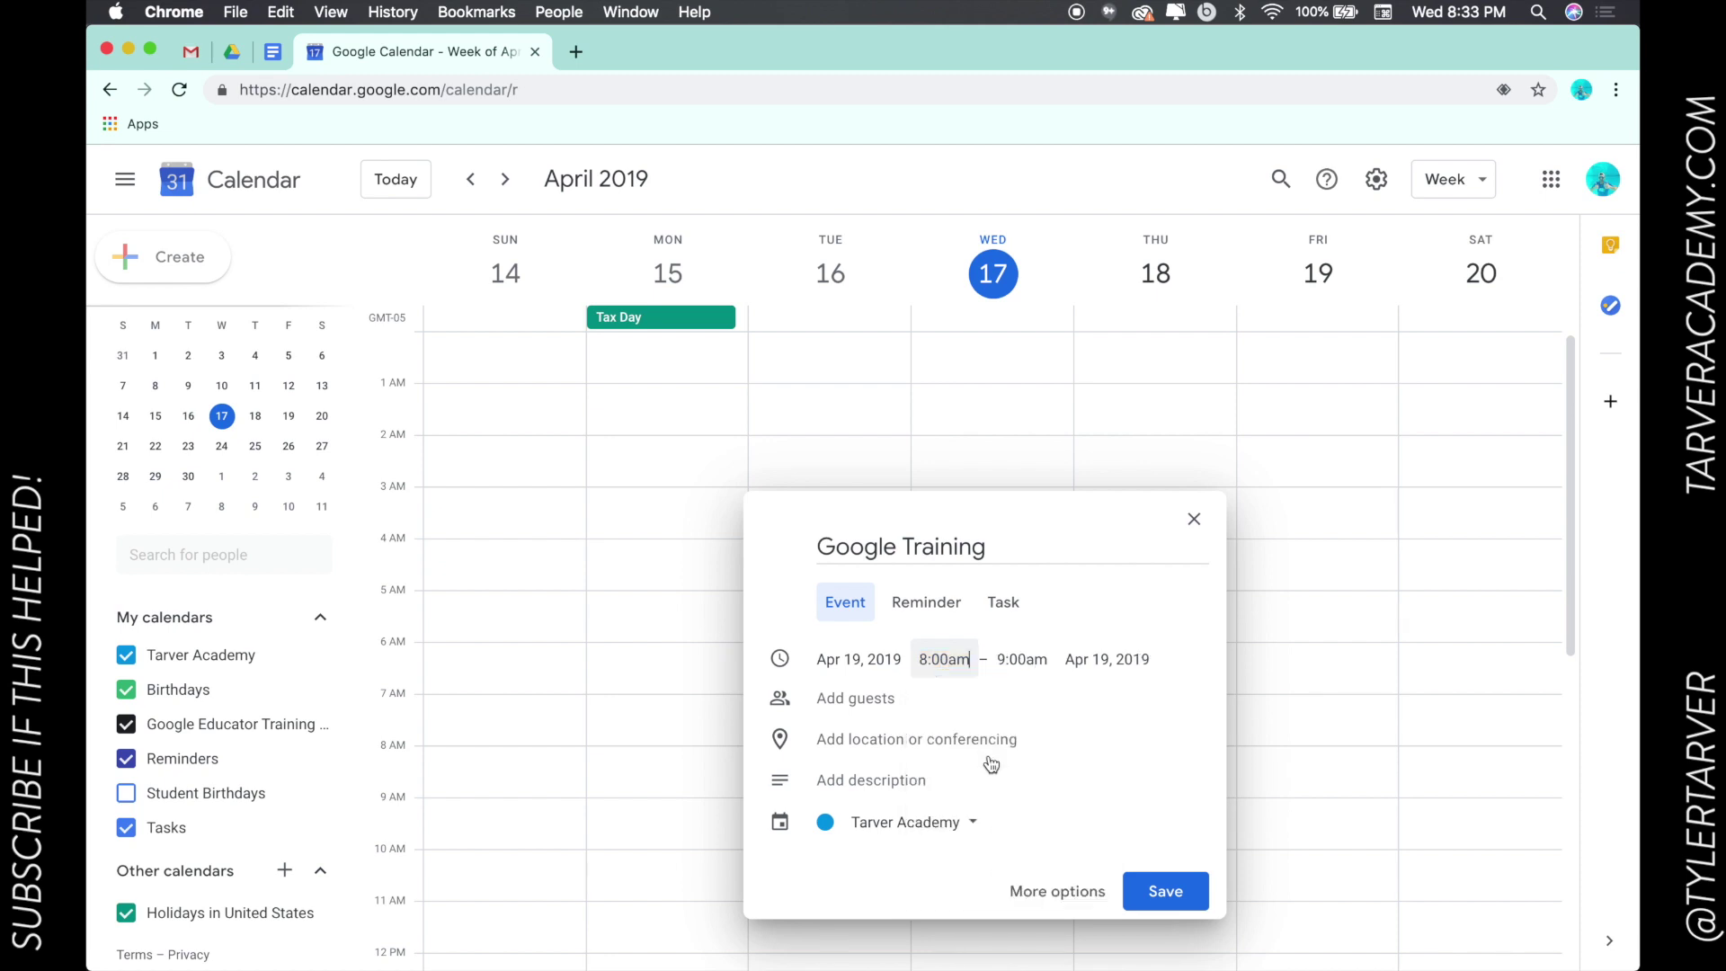
click(1020, 658)
scroll(1051, 820, down, 3)
scroll(1048, 815, down, 3)
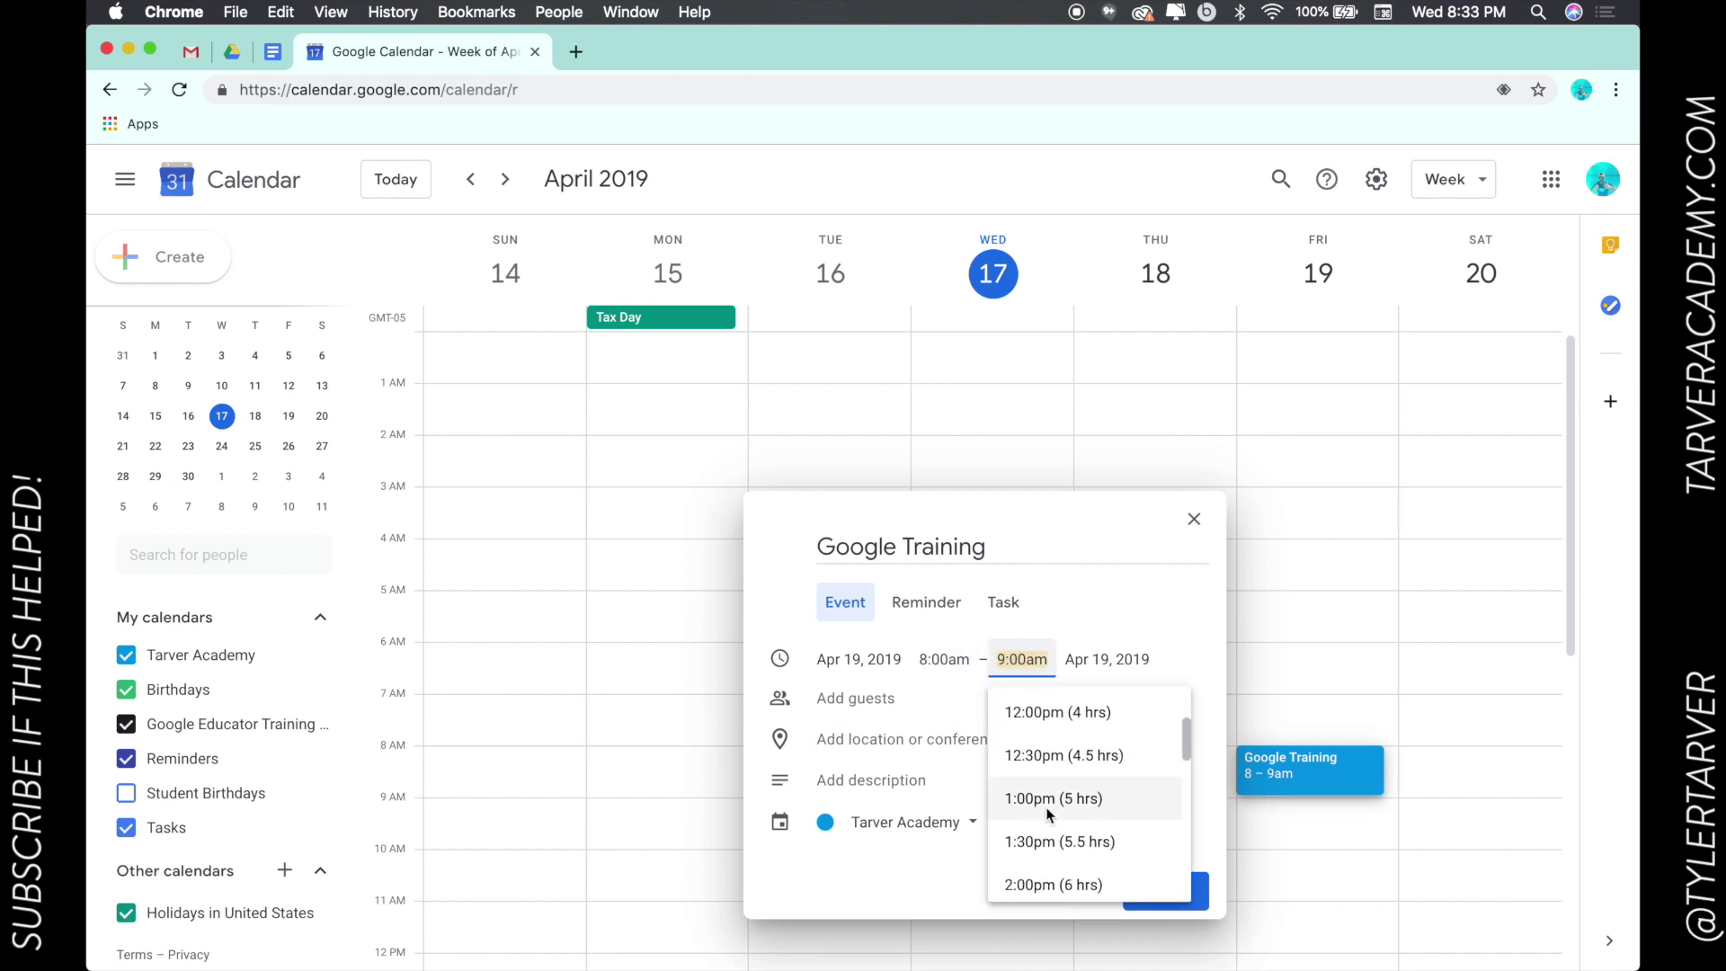
scroll(1047, 810, down, 1)
scroll(1065, 805, down, 2)
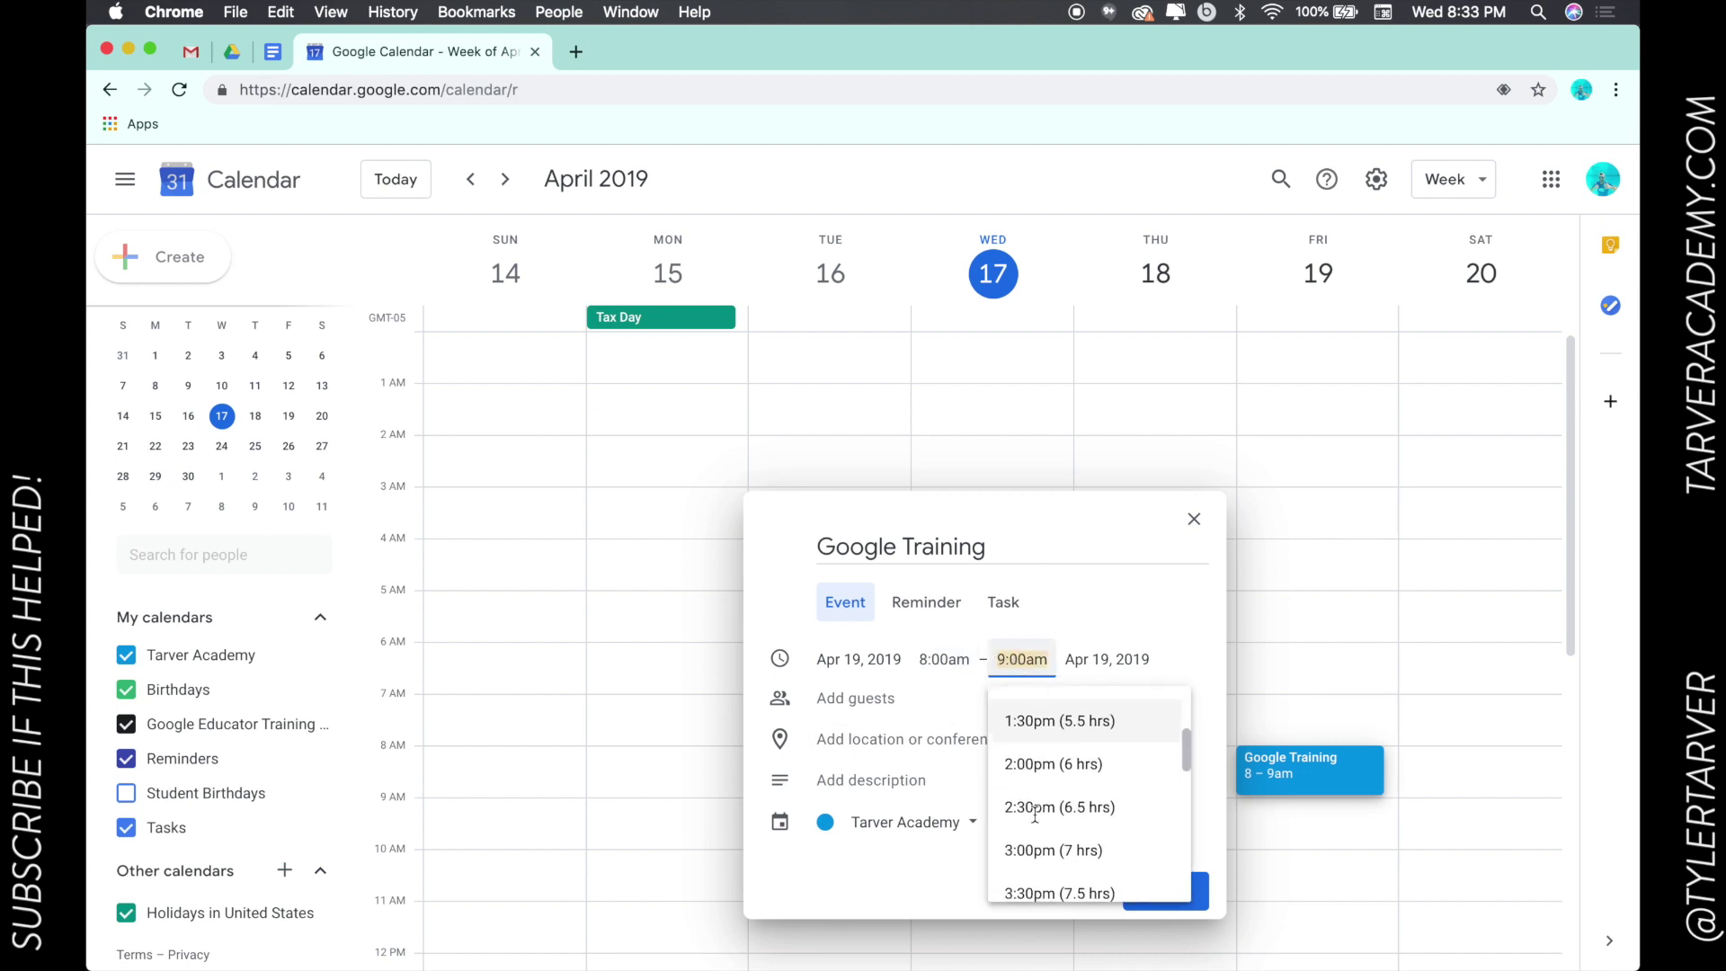
scroll(1057, 825, down, 2)
click(1050, 842)
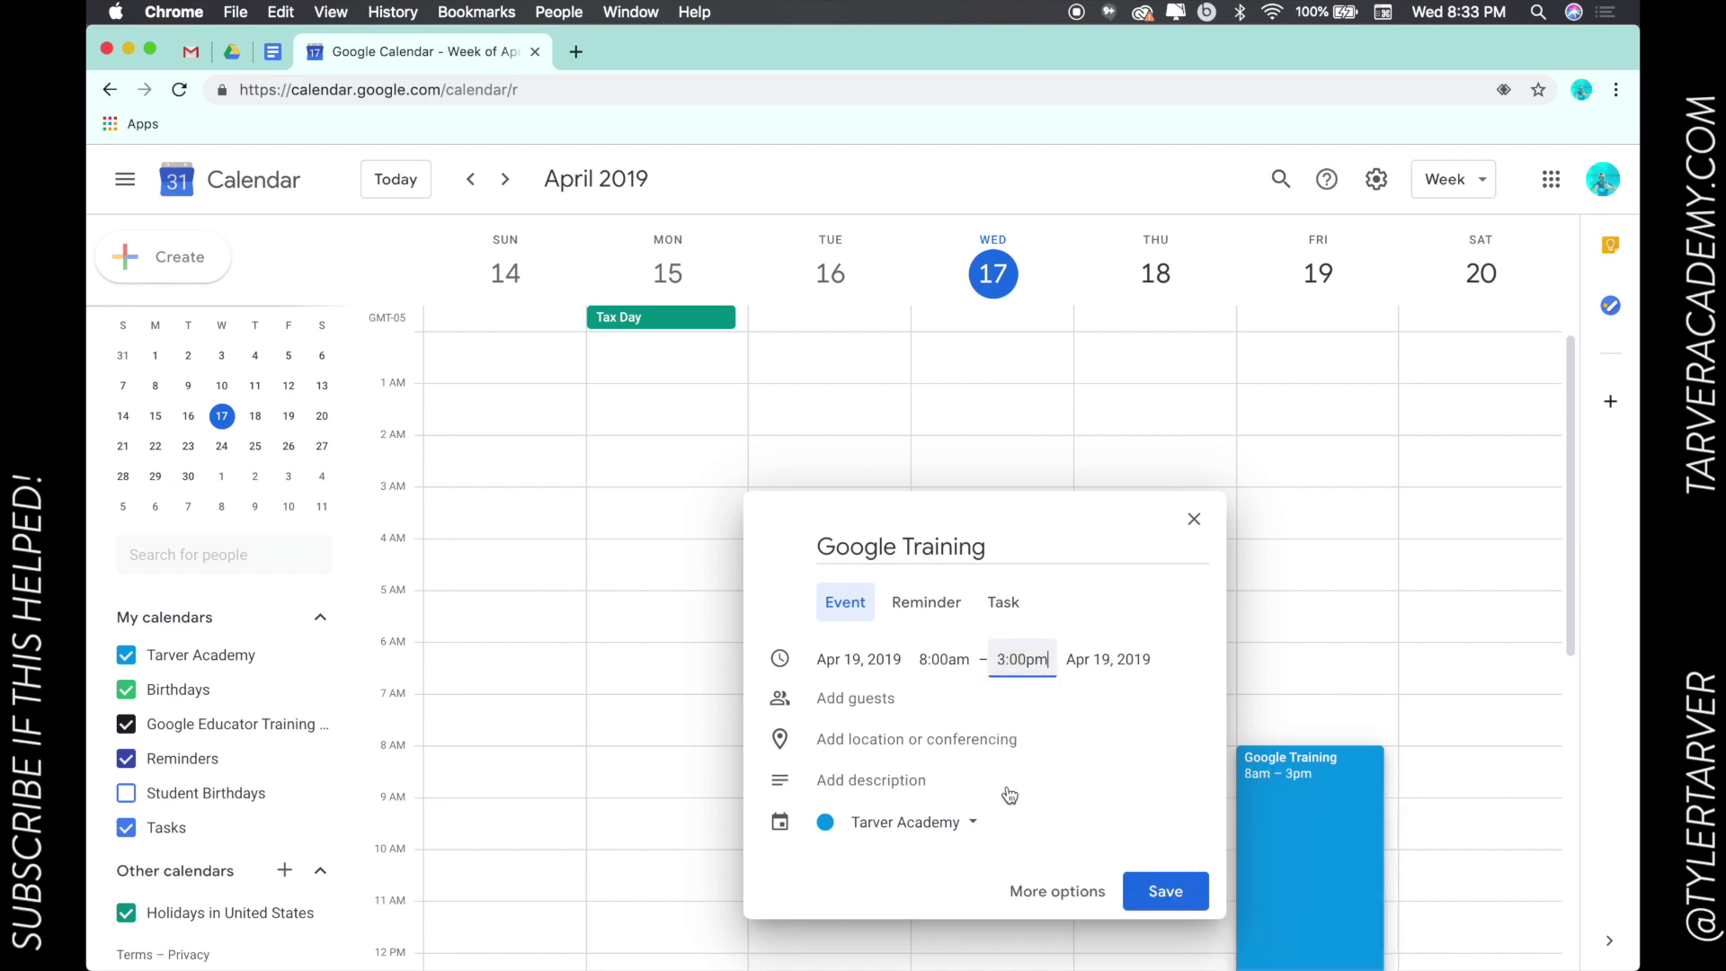
Add Tyler Tarver as a guest and view Friday's guest availability.
click(865, 706)
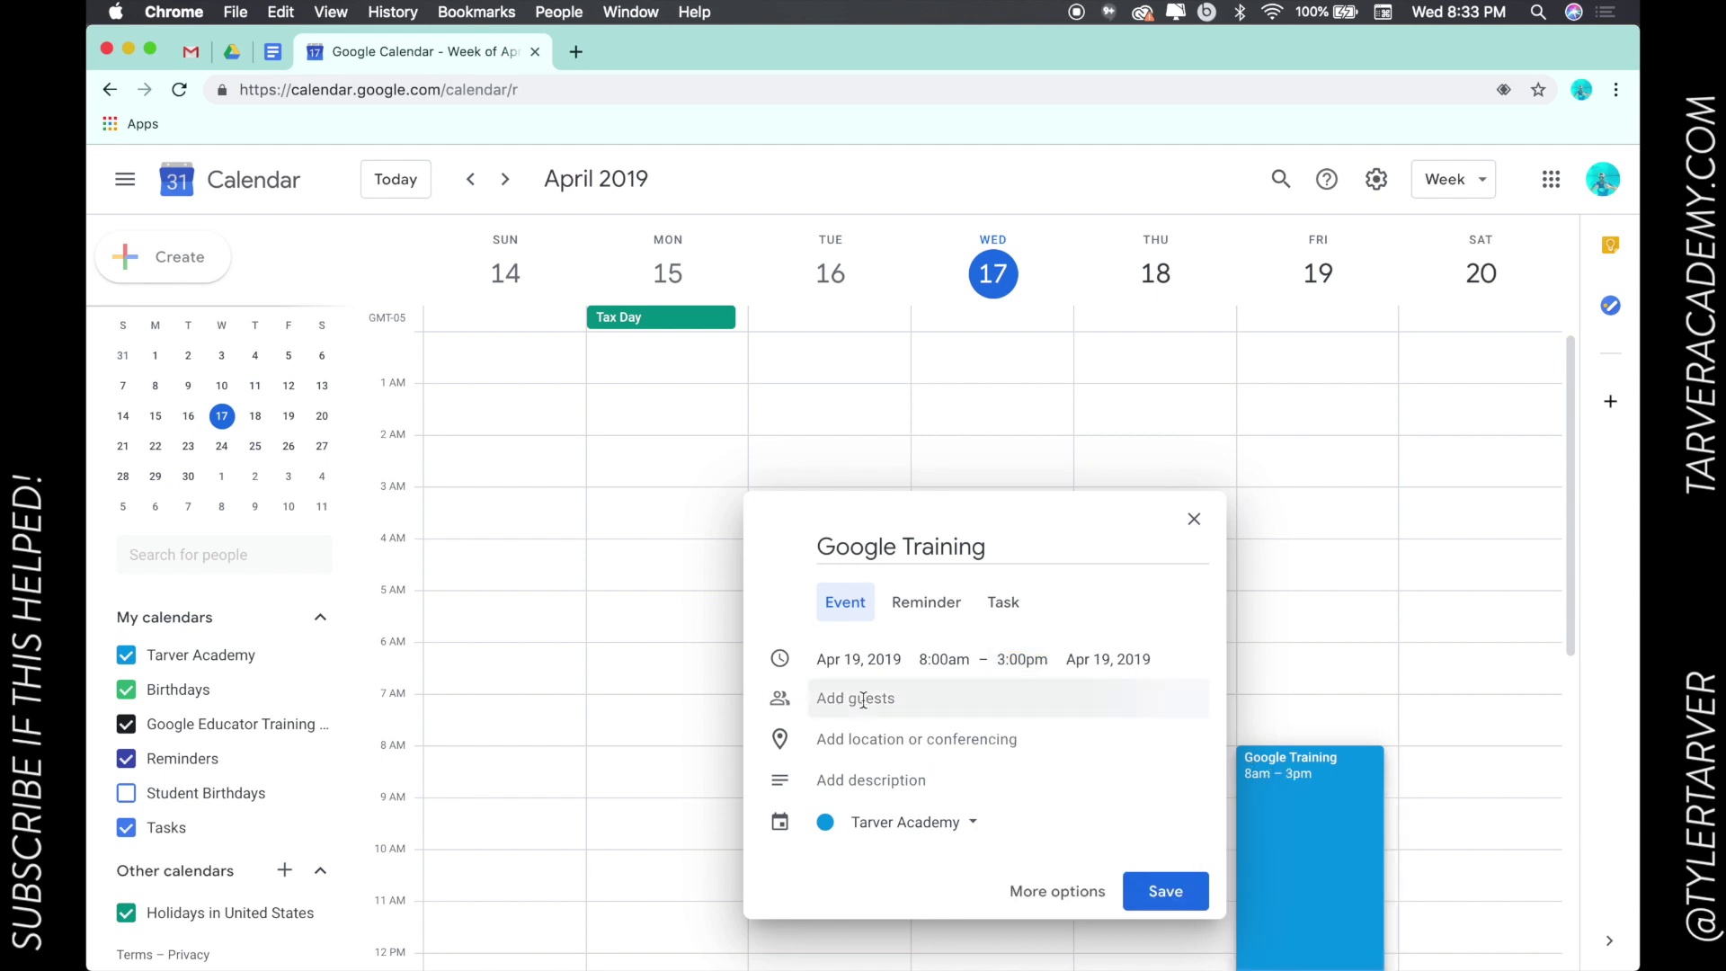
text(tylert)
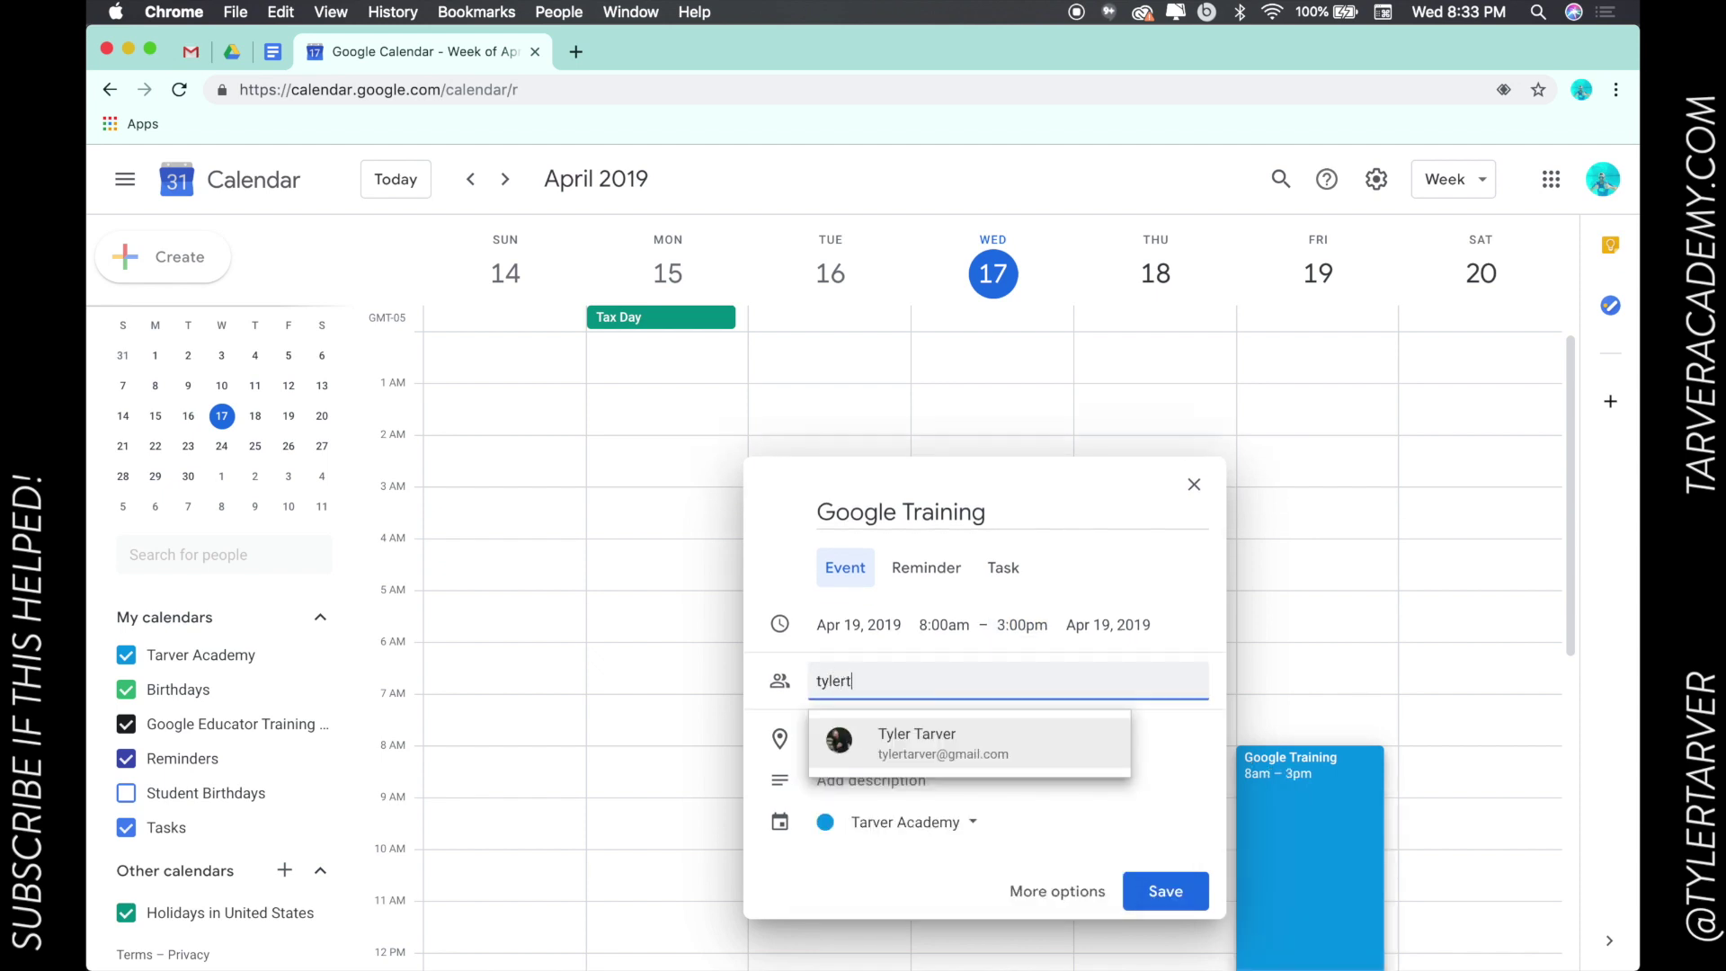
text(ar)
click(887, 751)
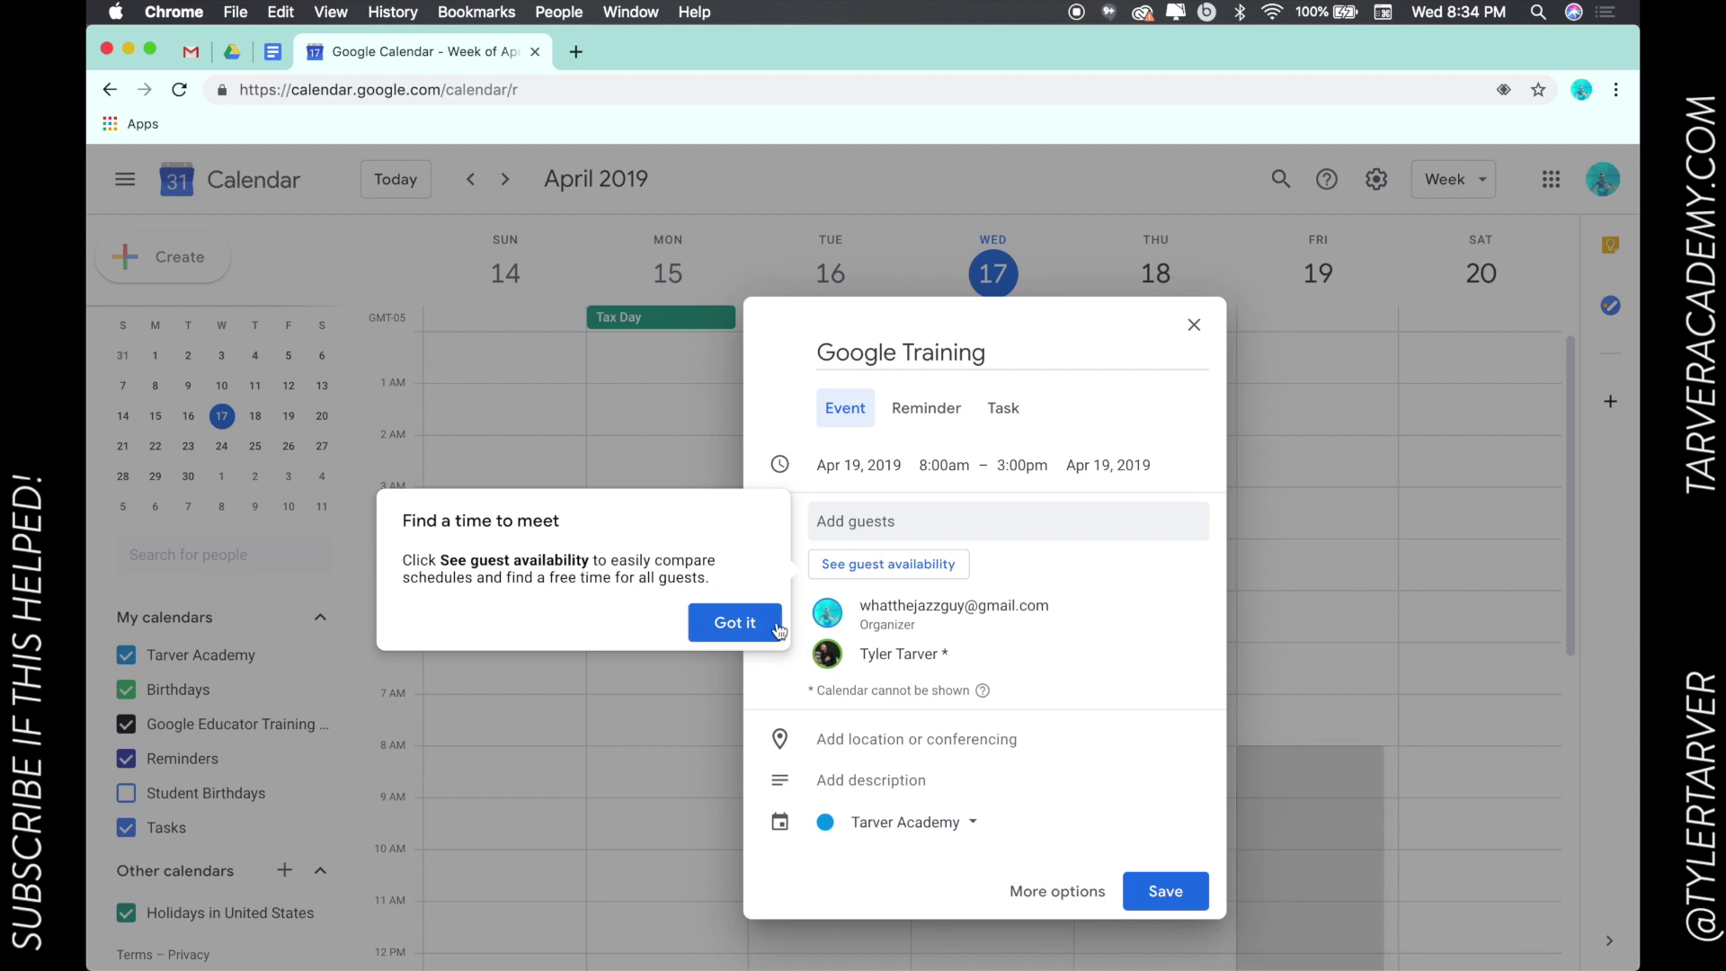
click(740, 625)
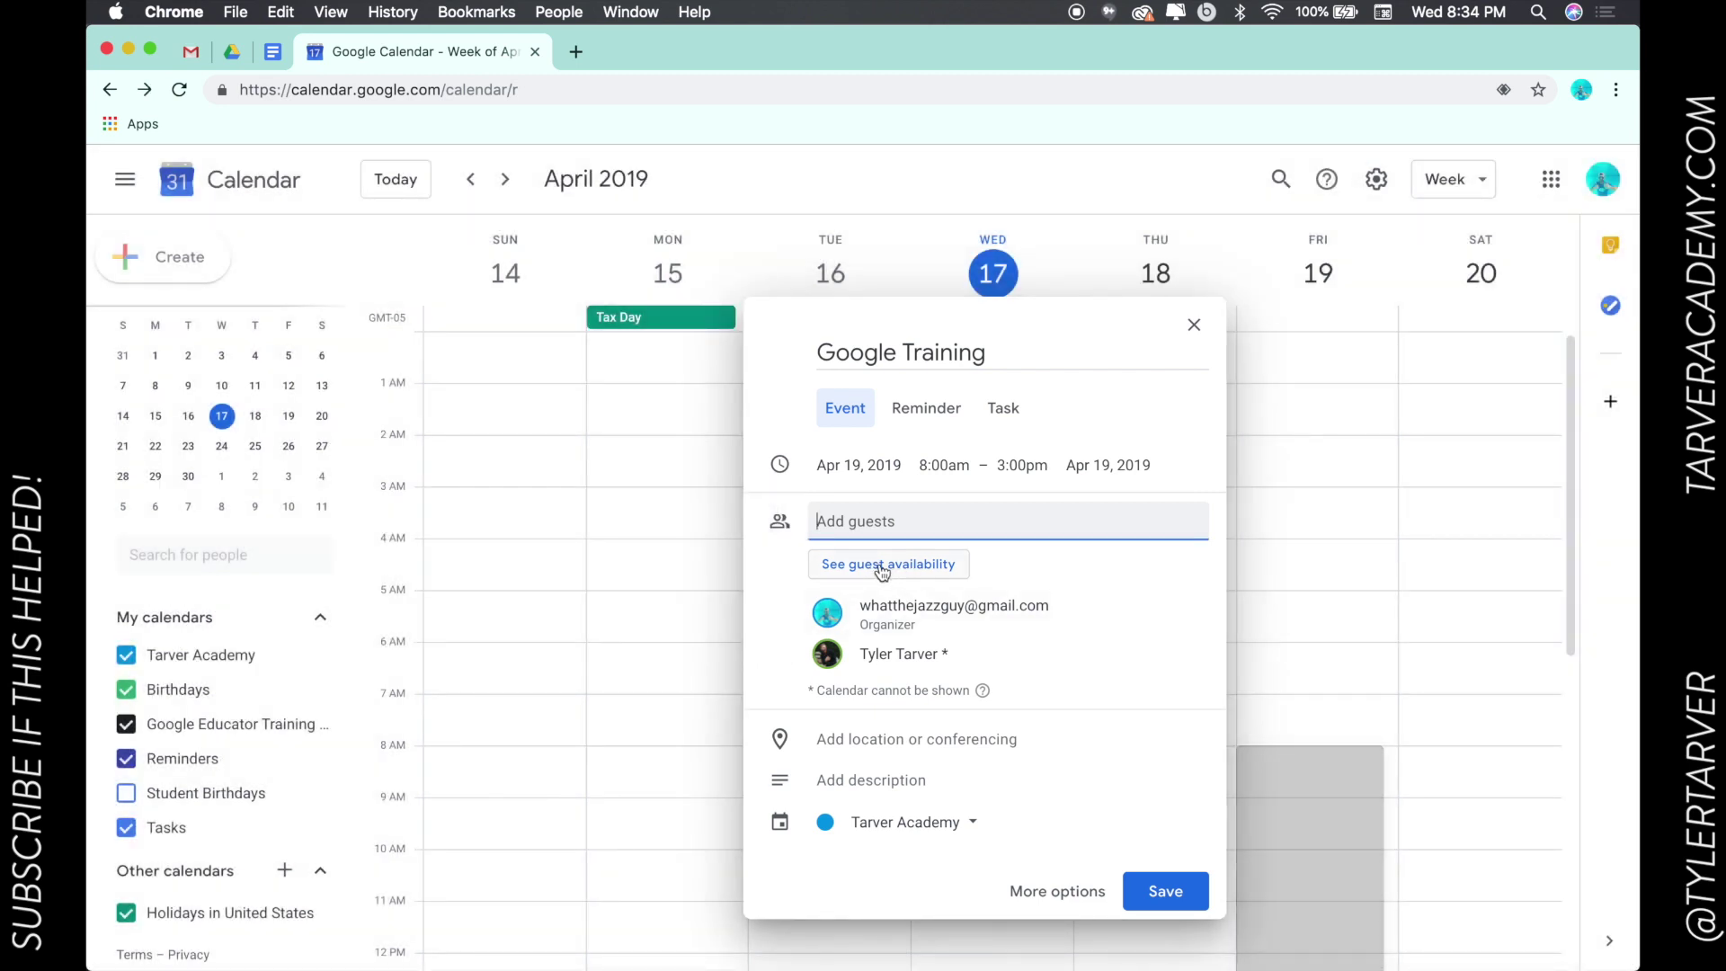
click(882, 565)
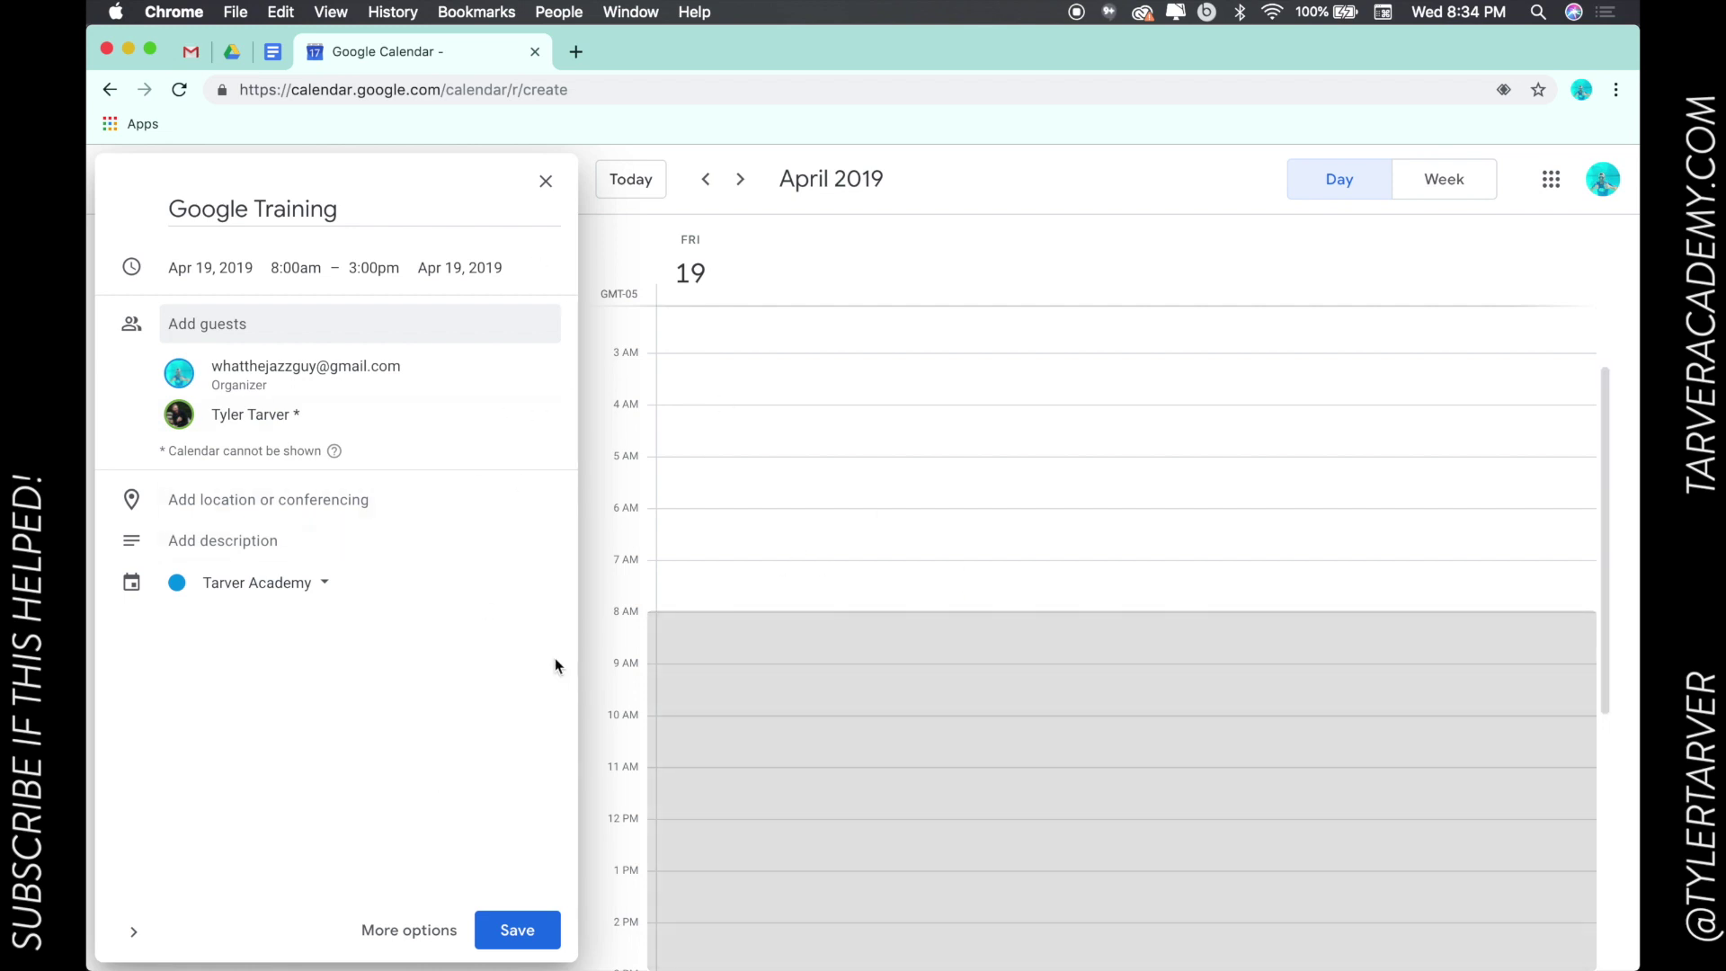
Set the location to Bauxite School District, AR, USA and describe the 6-hour training with lunch.
click(544, 180)
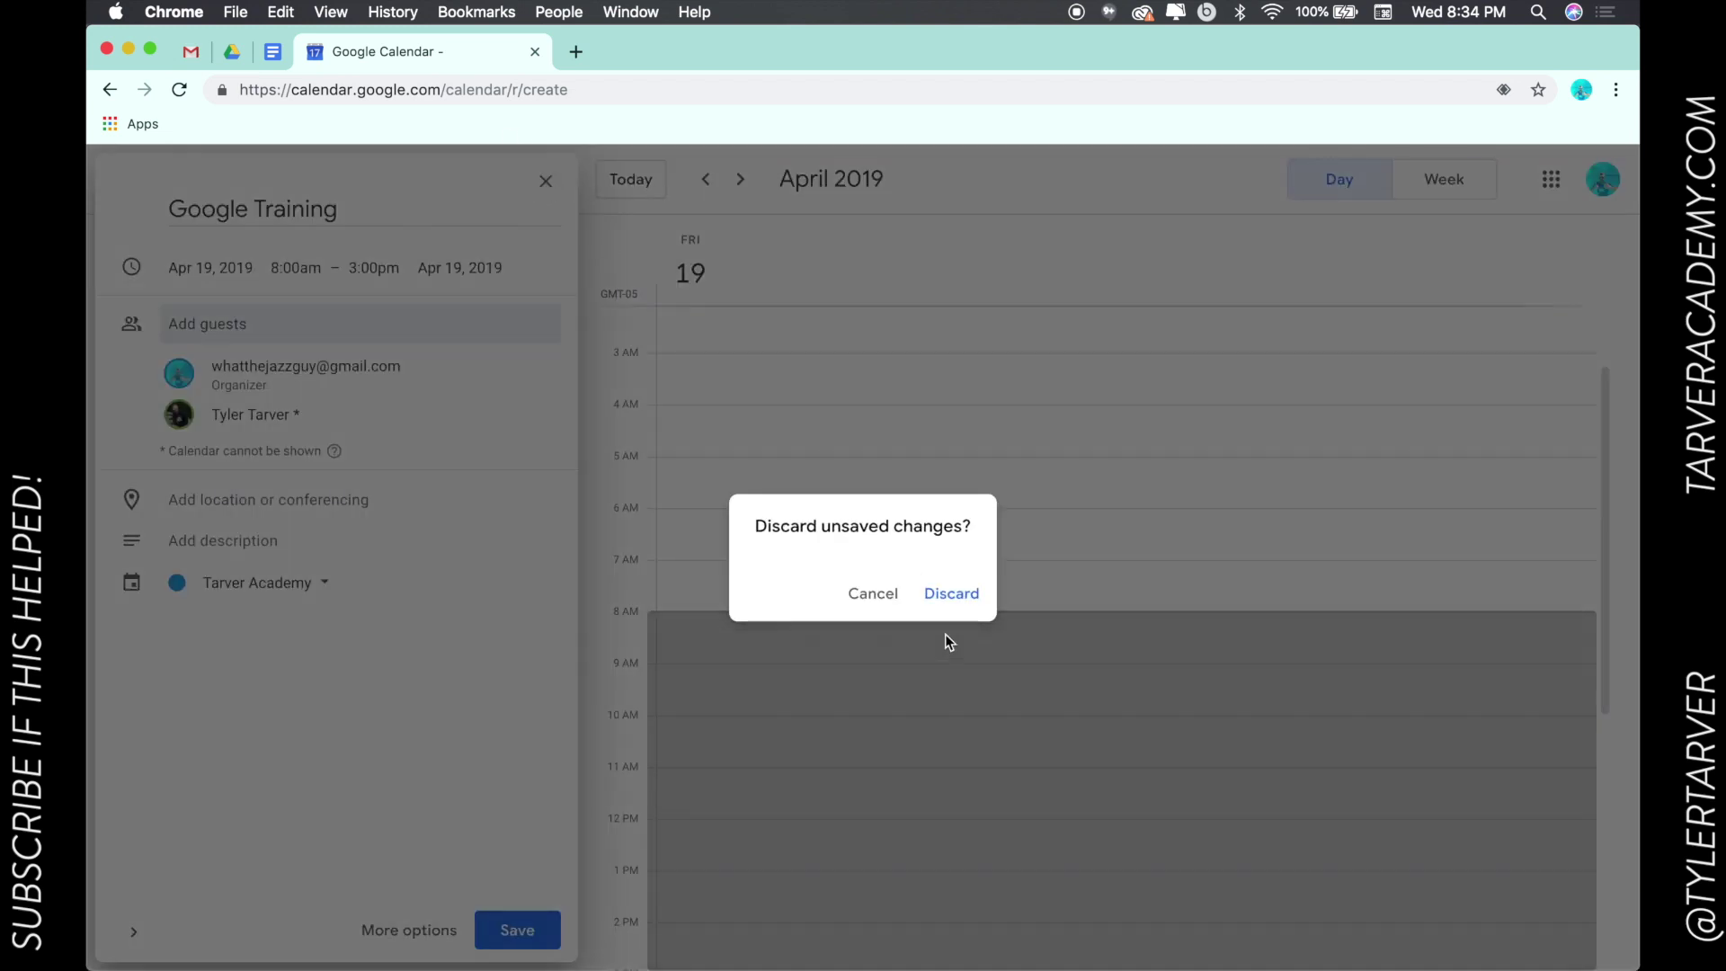
click(879, 591)
click(216, 503)
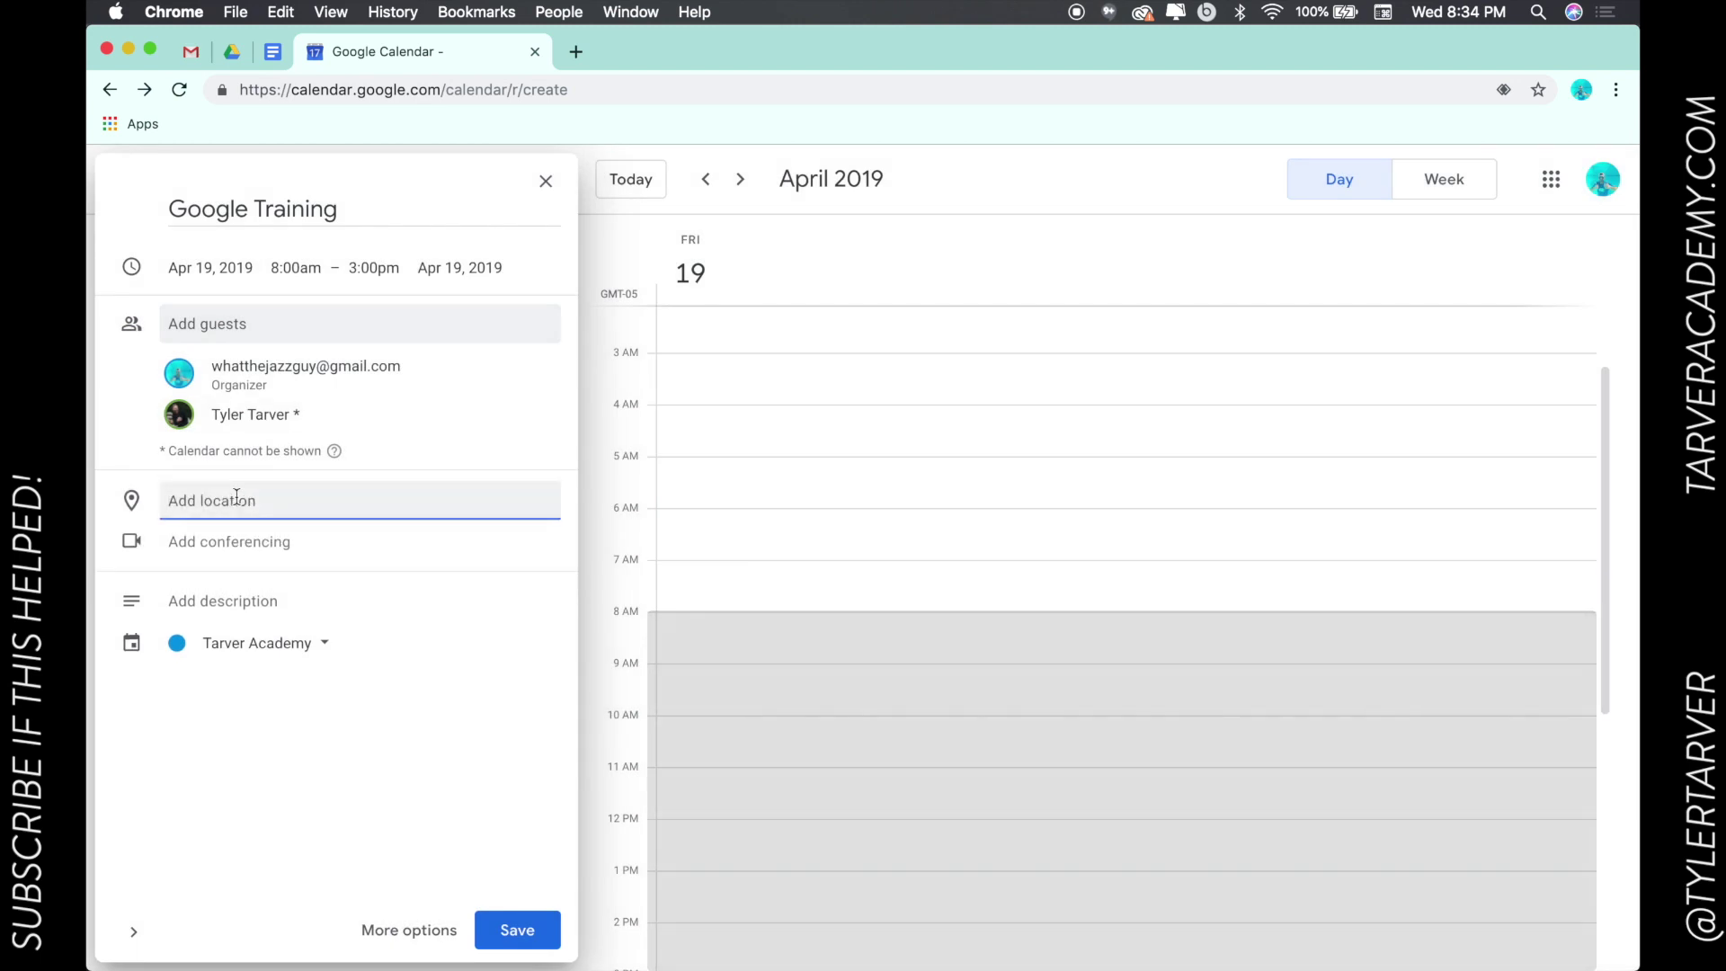
text(bauxite)
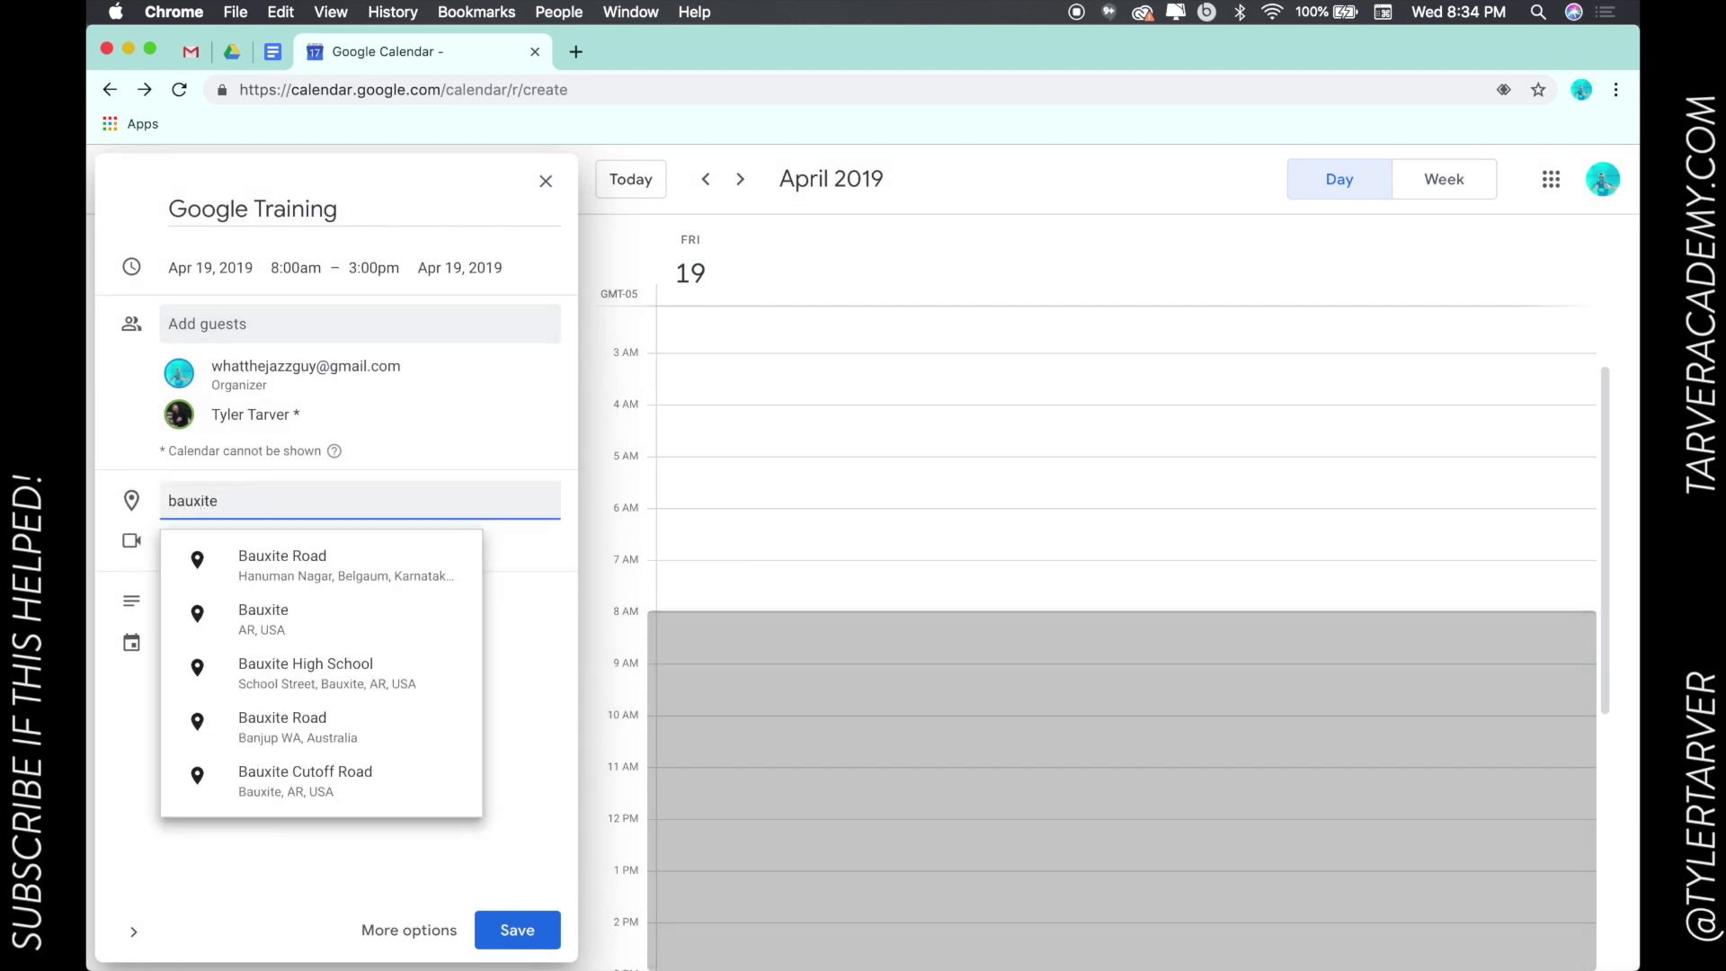
text( school)
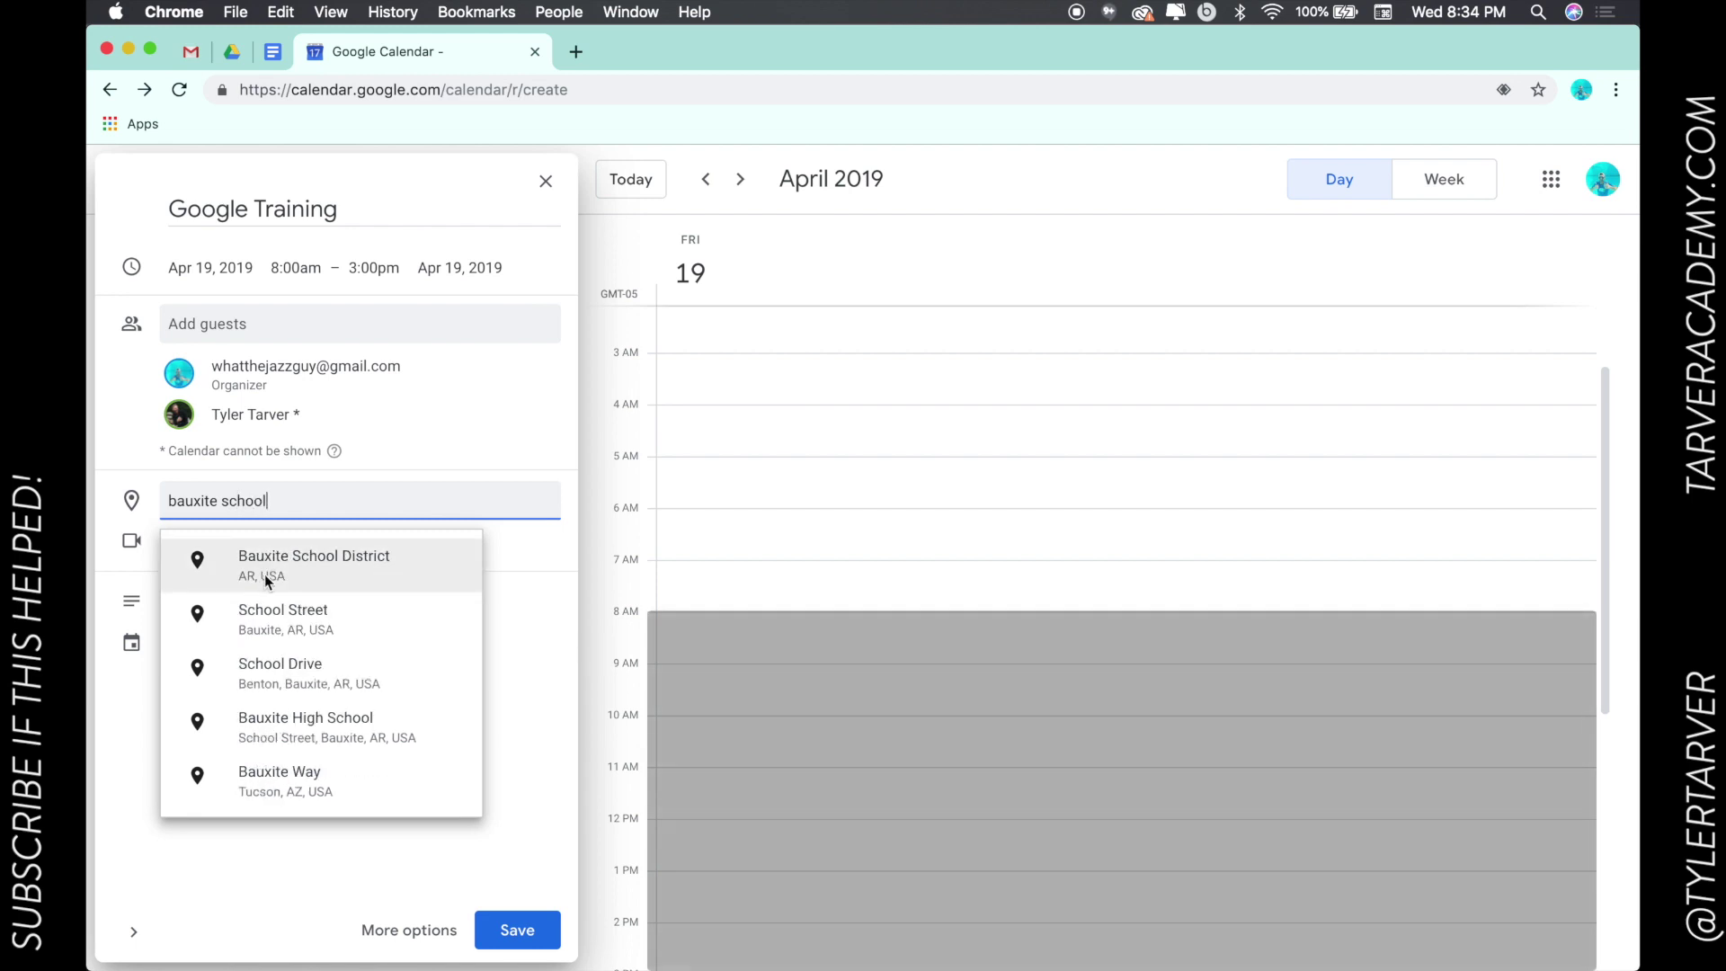
click(266, 582)
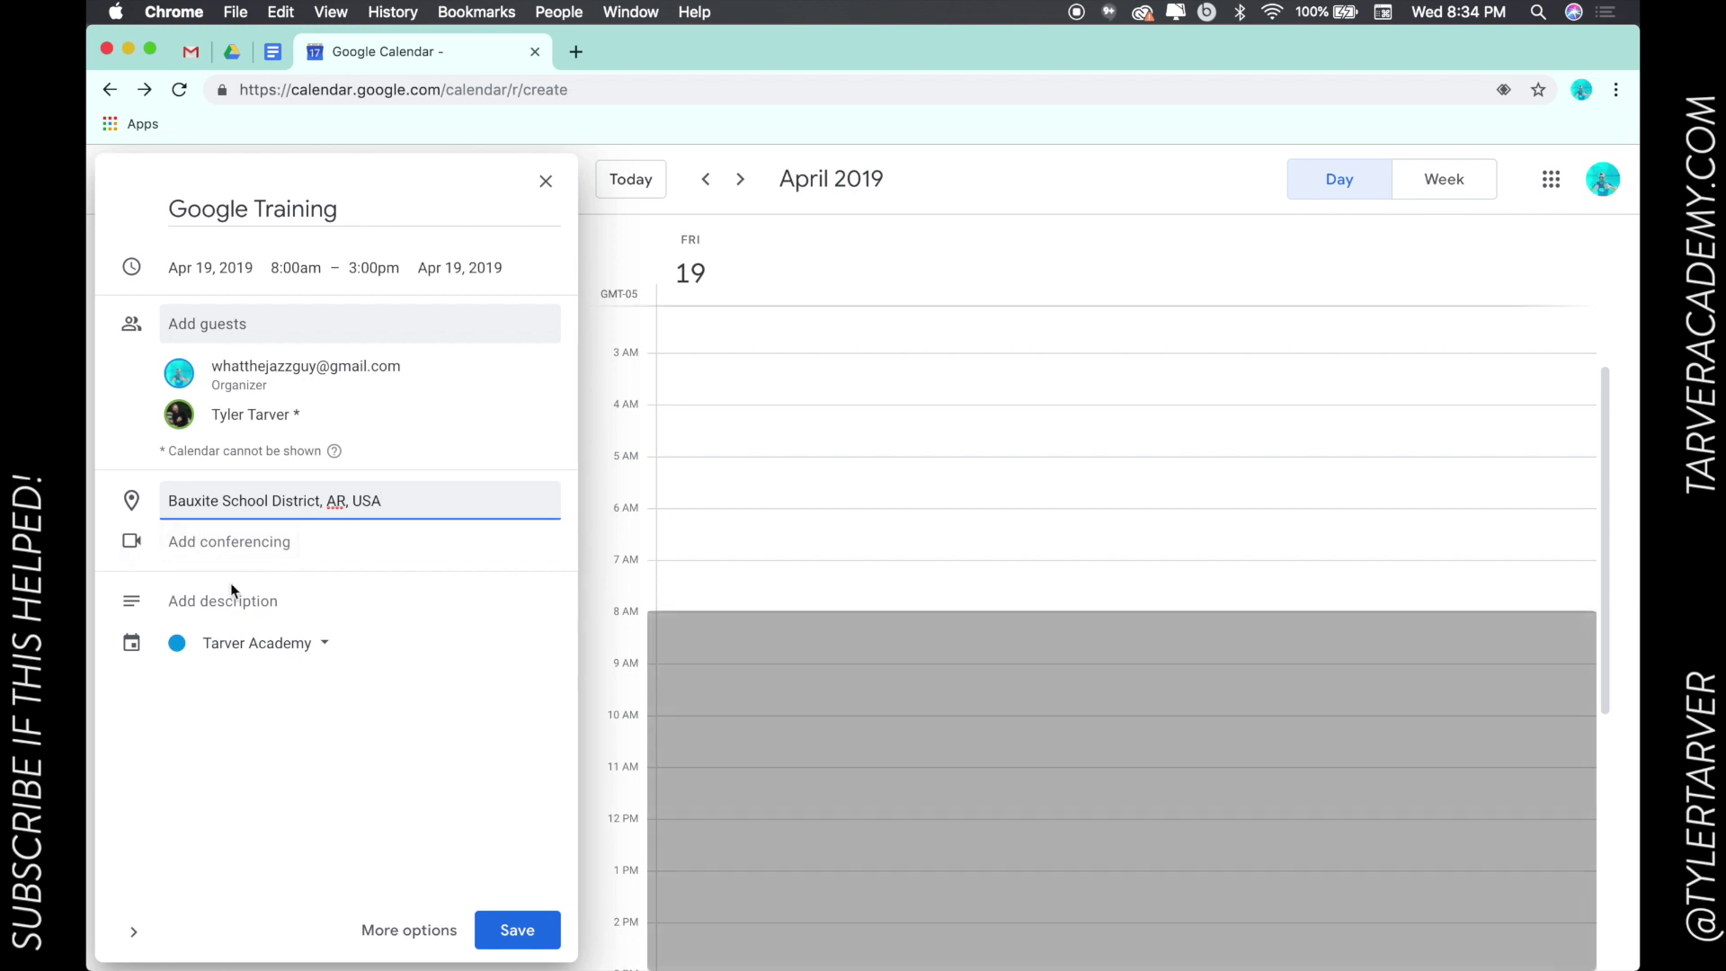
click(202, 607)
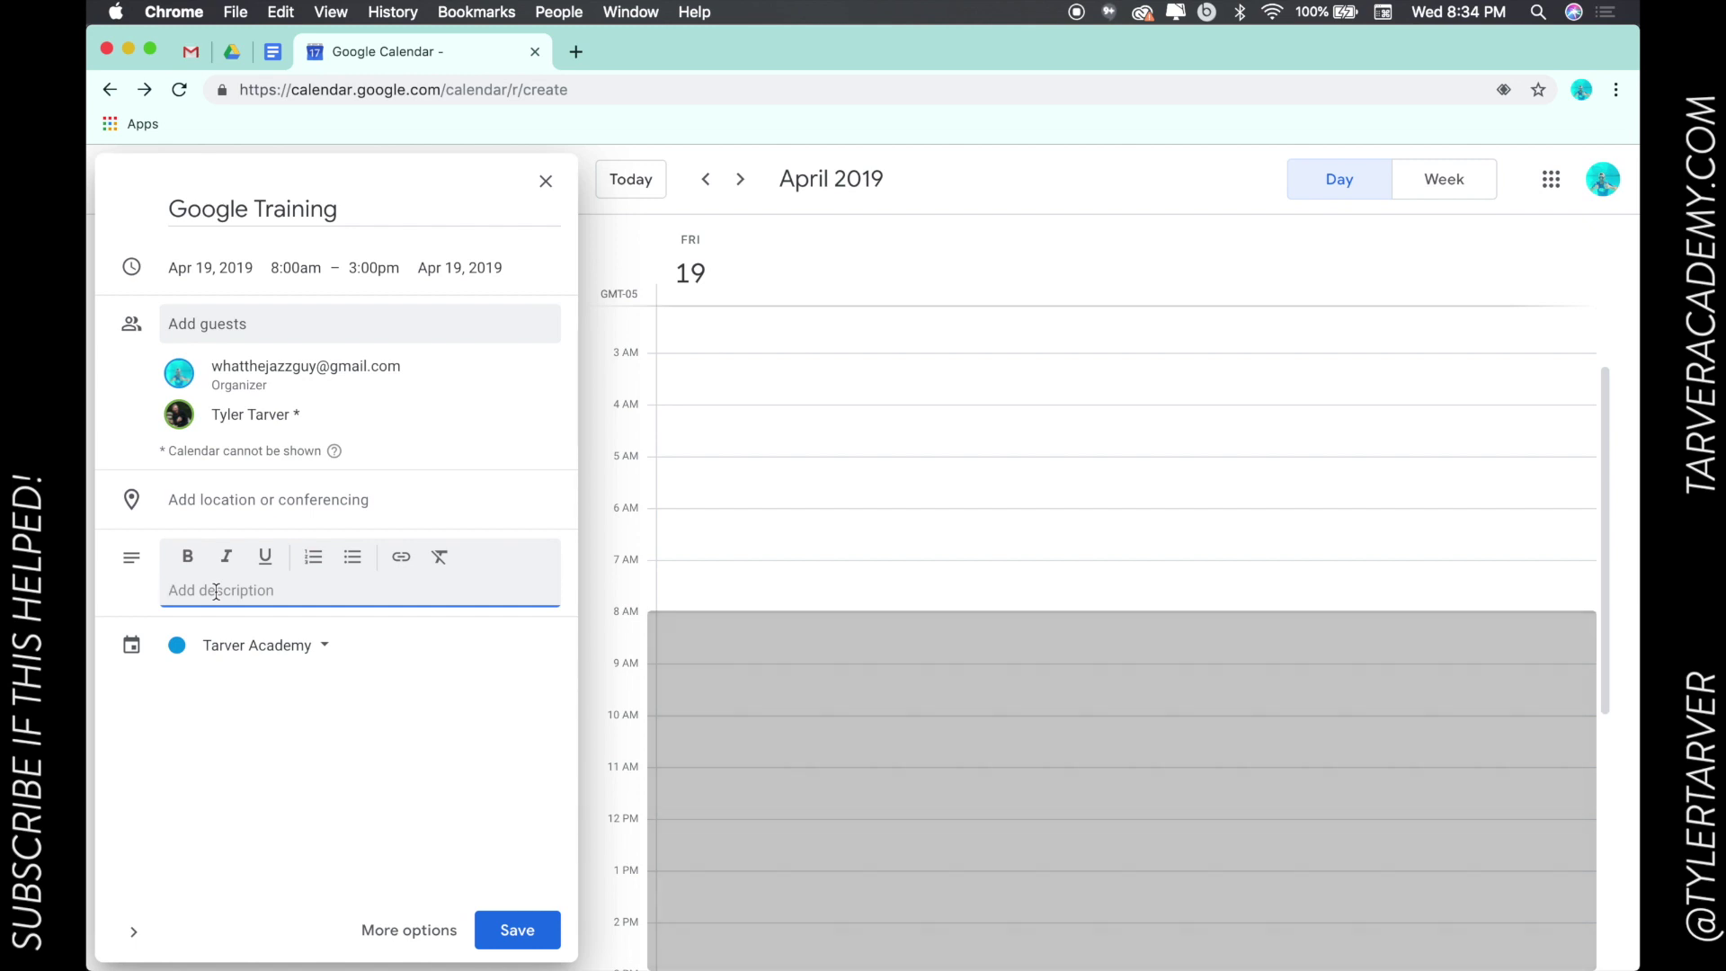
text(hou)
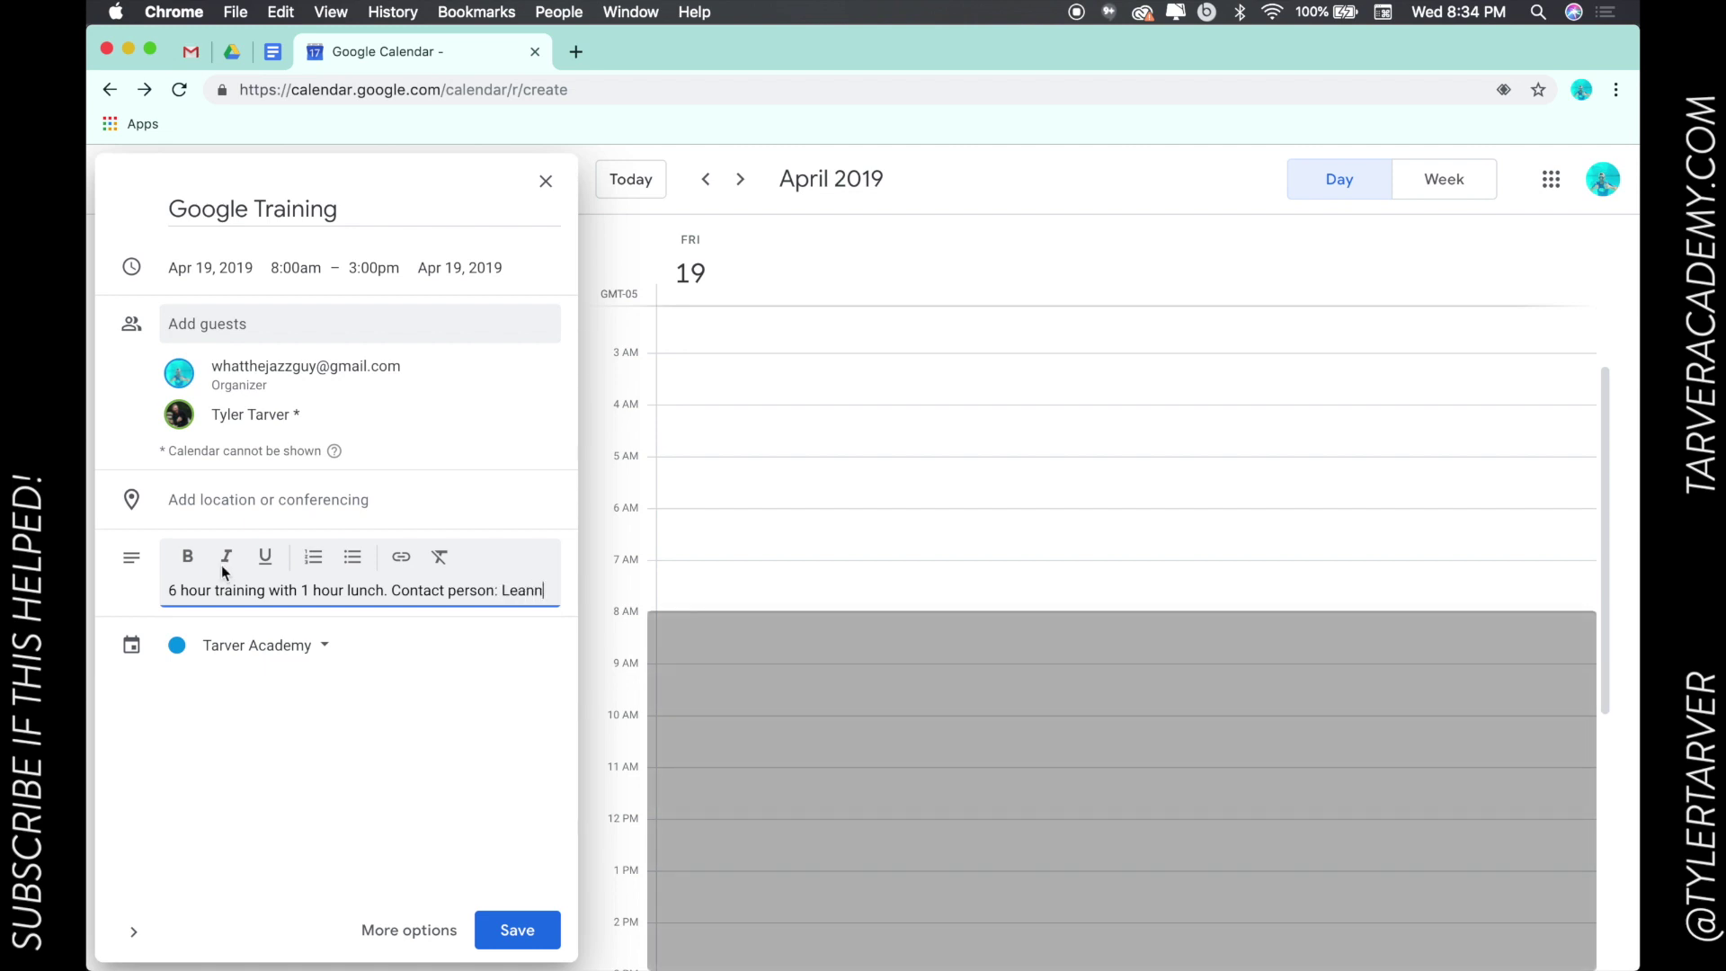
click(458, 456)
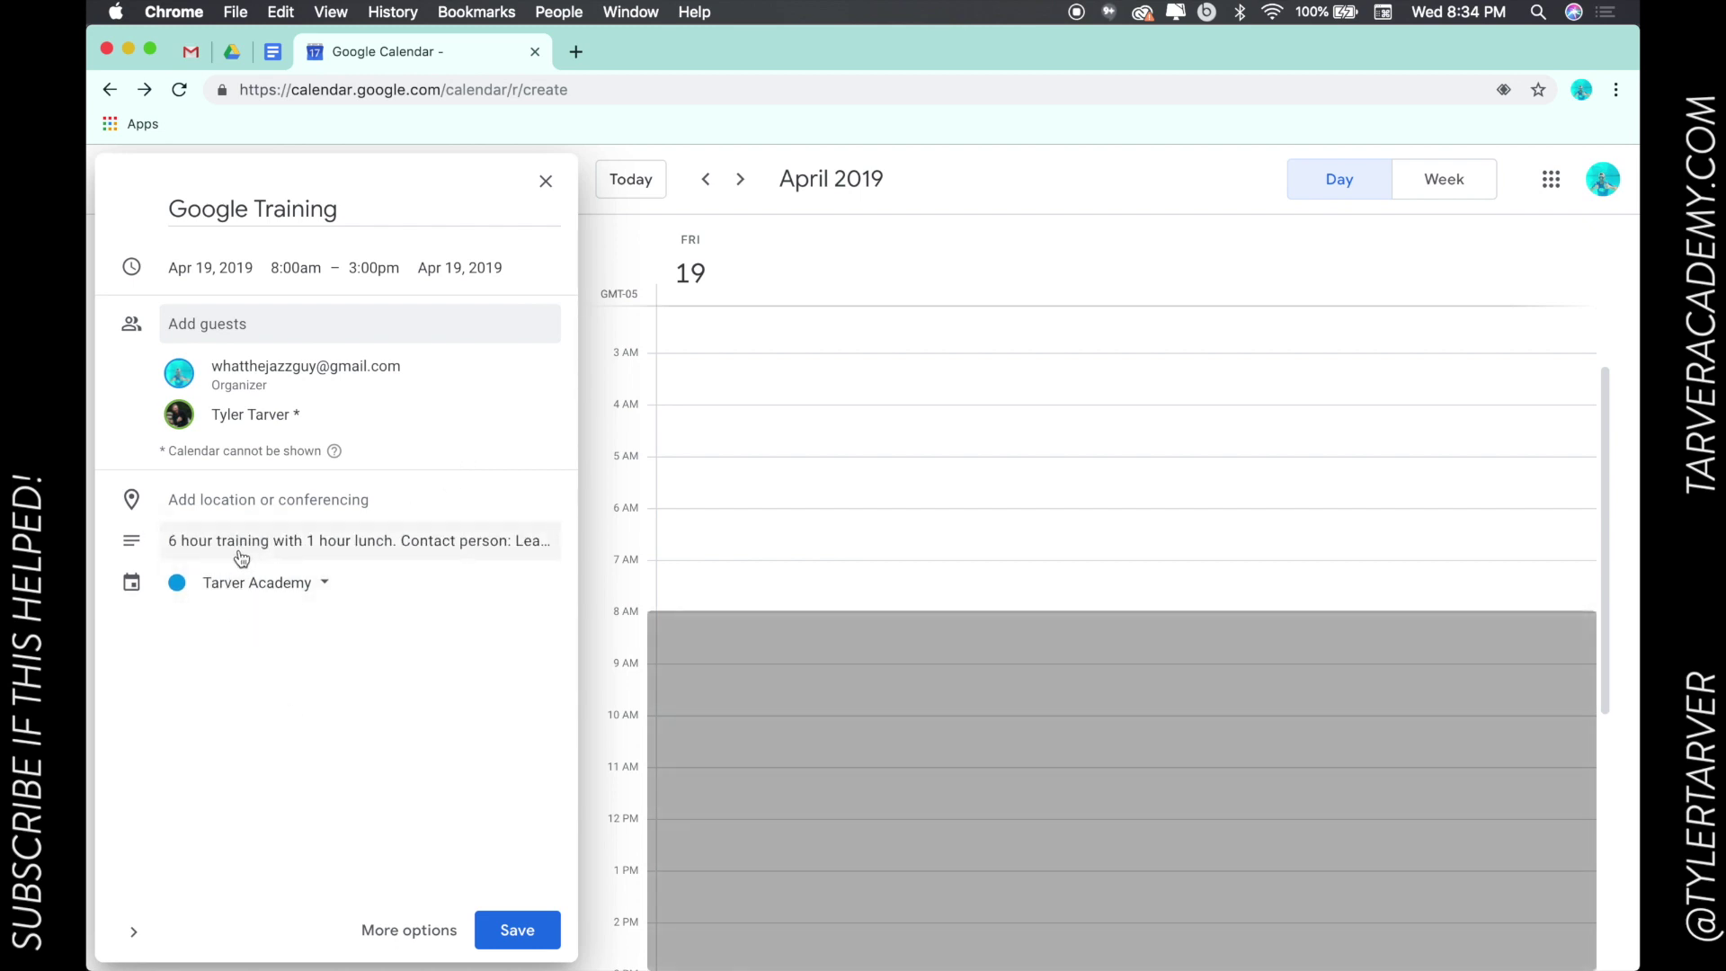
Keep Google Training on the Tarver Academy calendar, save it, and choose to email guests.
click(312, 588)
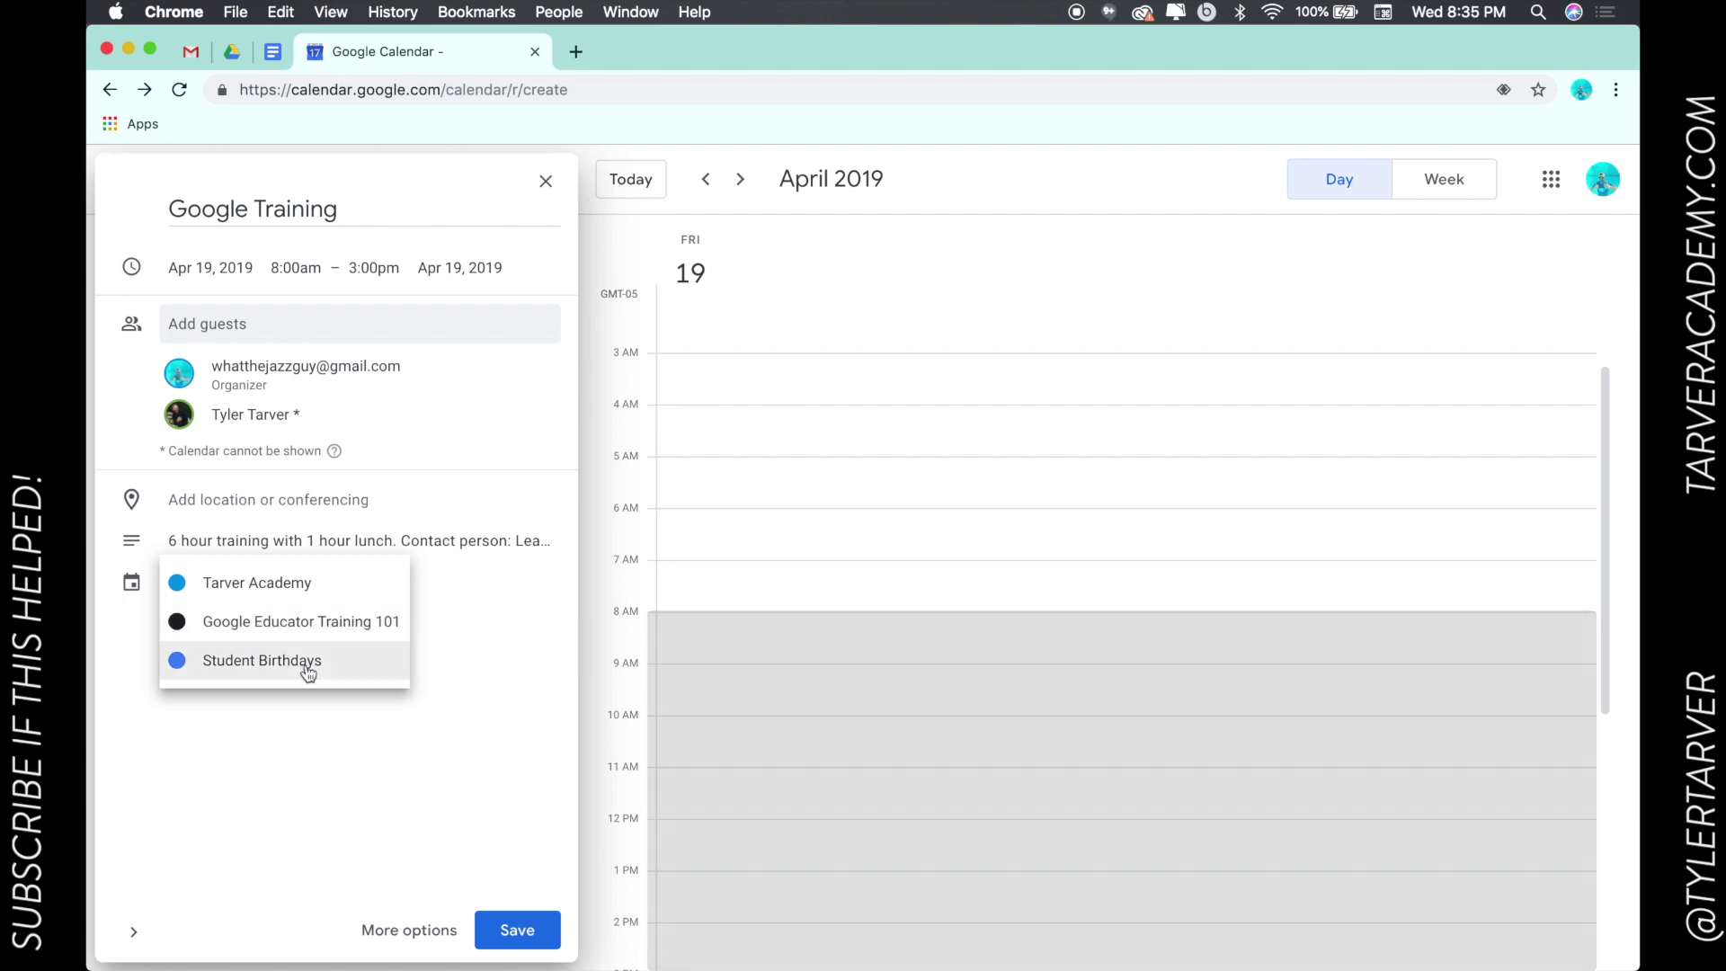
click(354, 637)
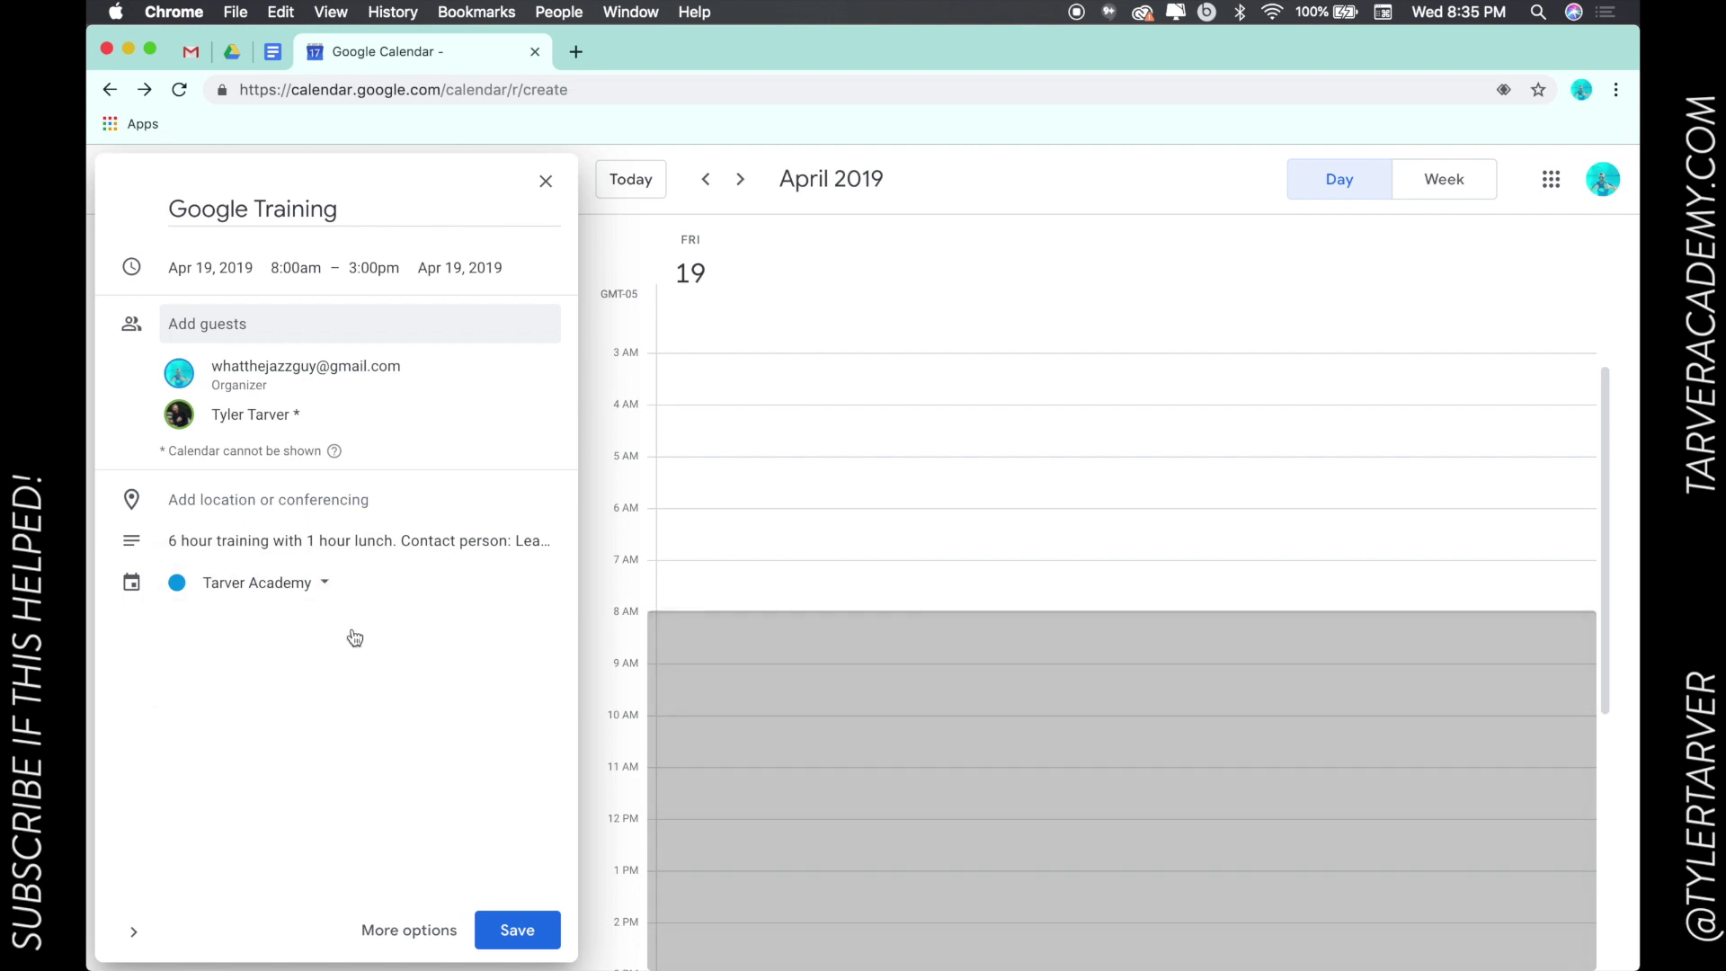
click(502, 931)
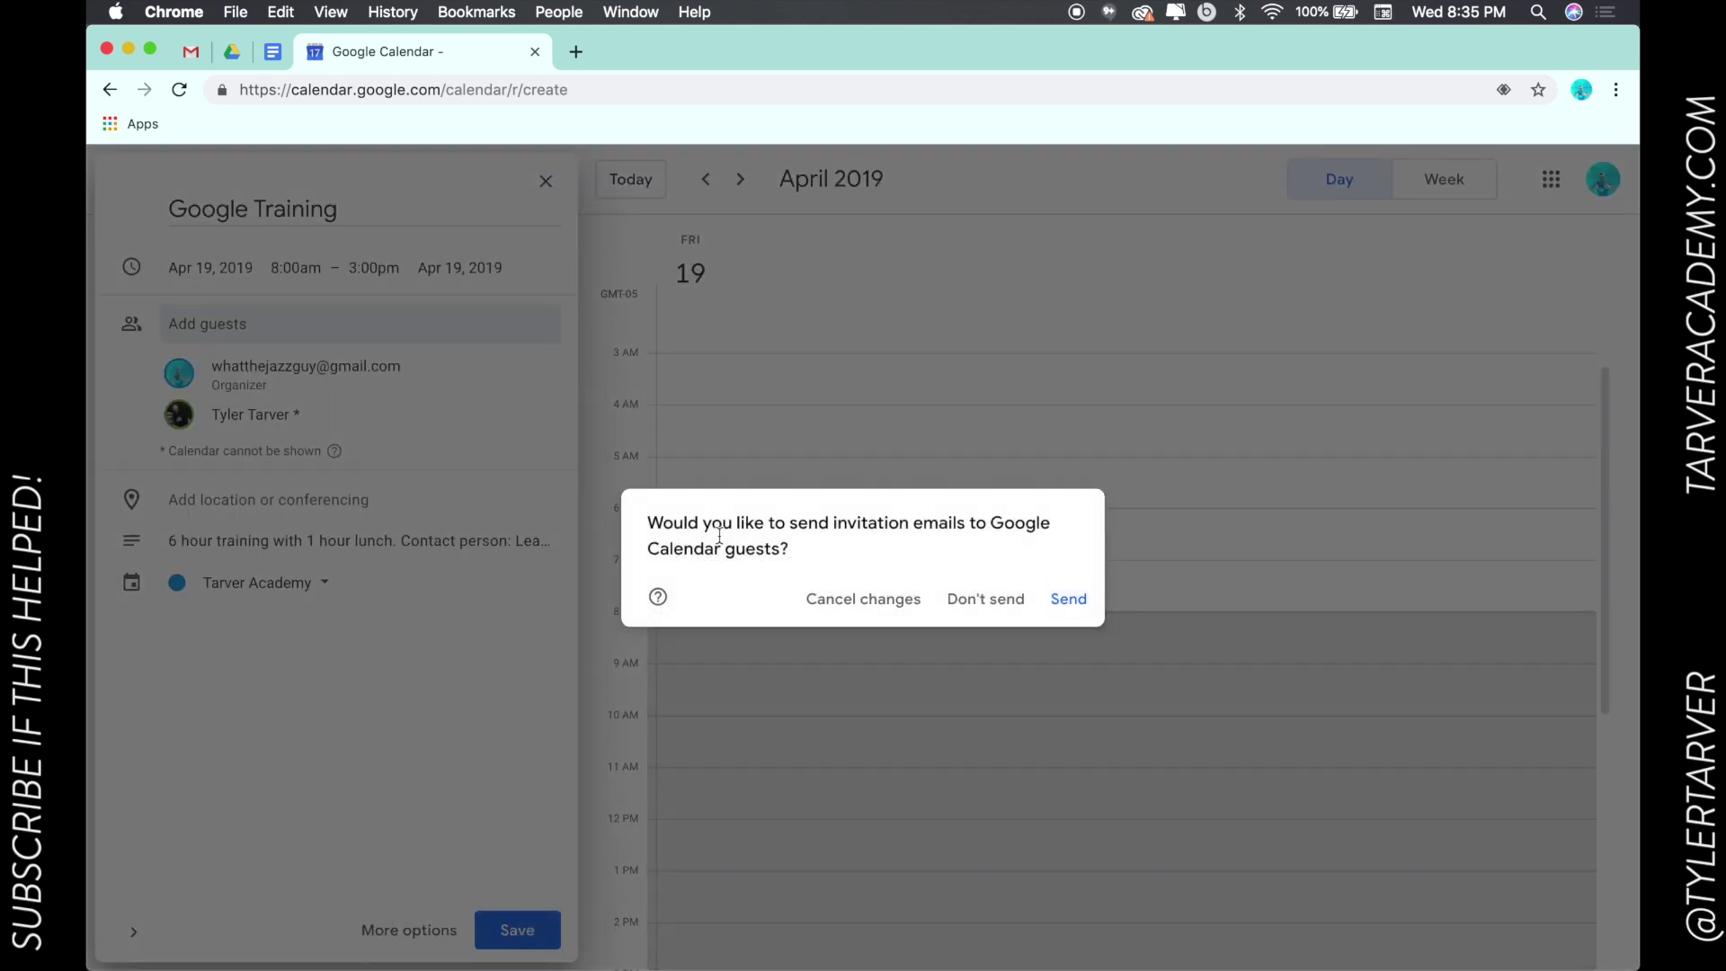
click(1063, 601)
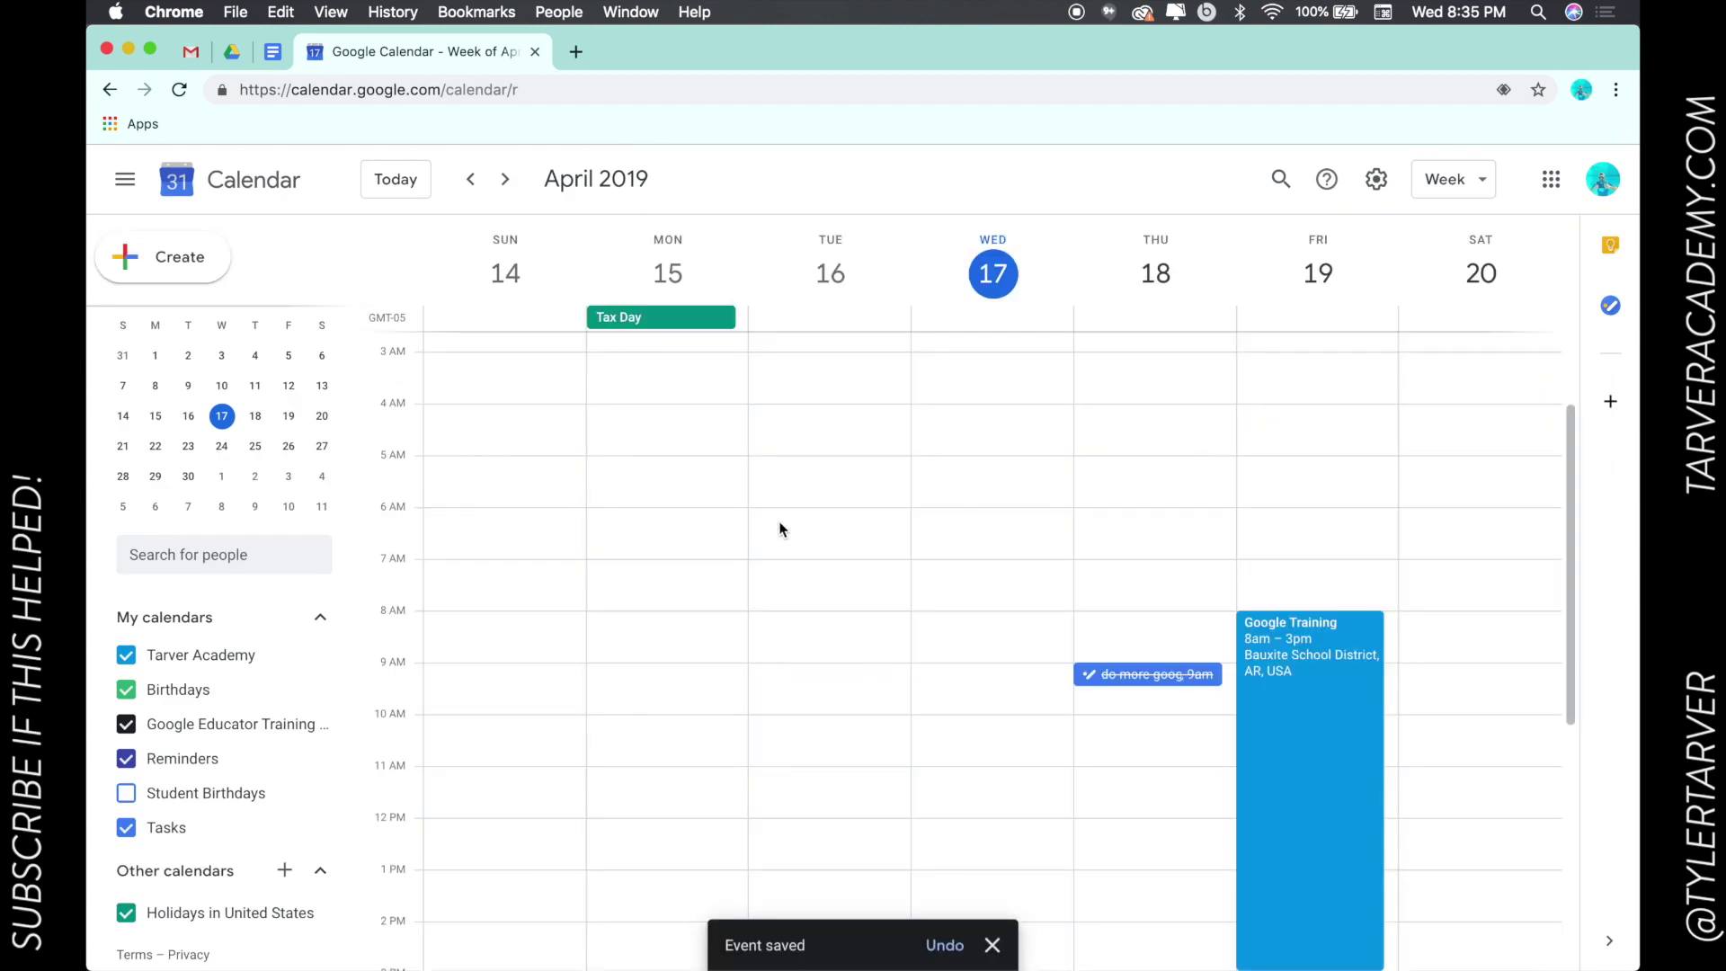
scroll(442, 504, down, 3)
scroll(441, 503, up, 5)
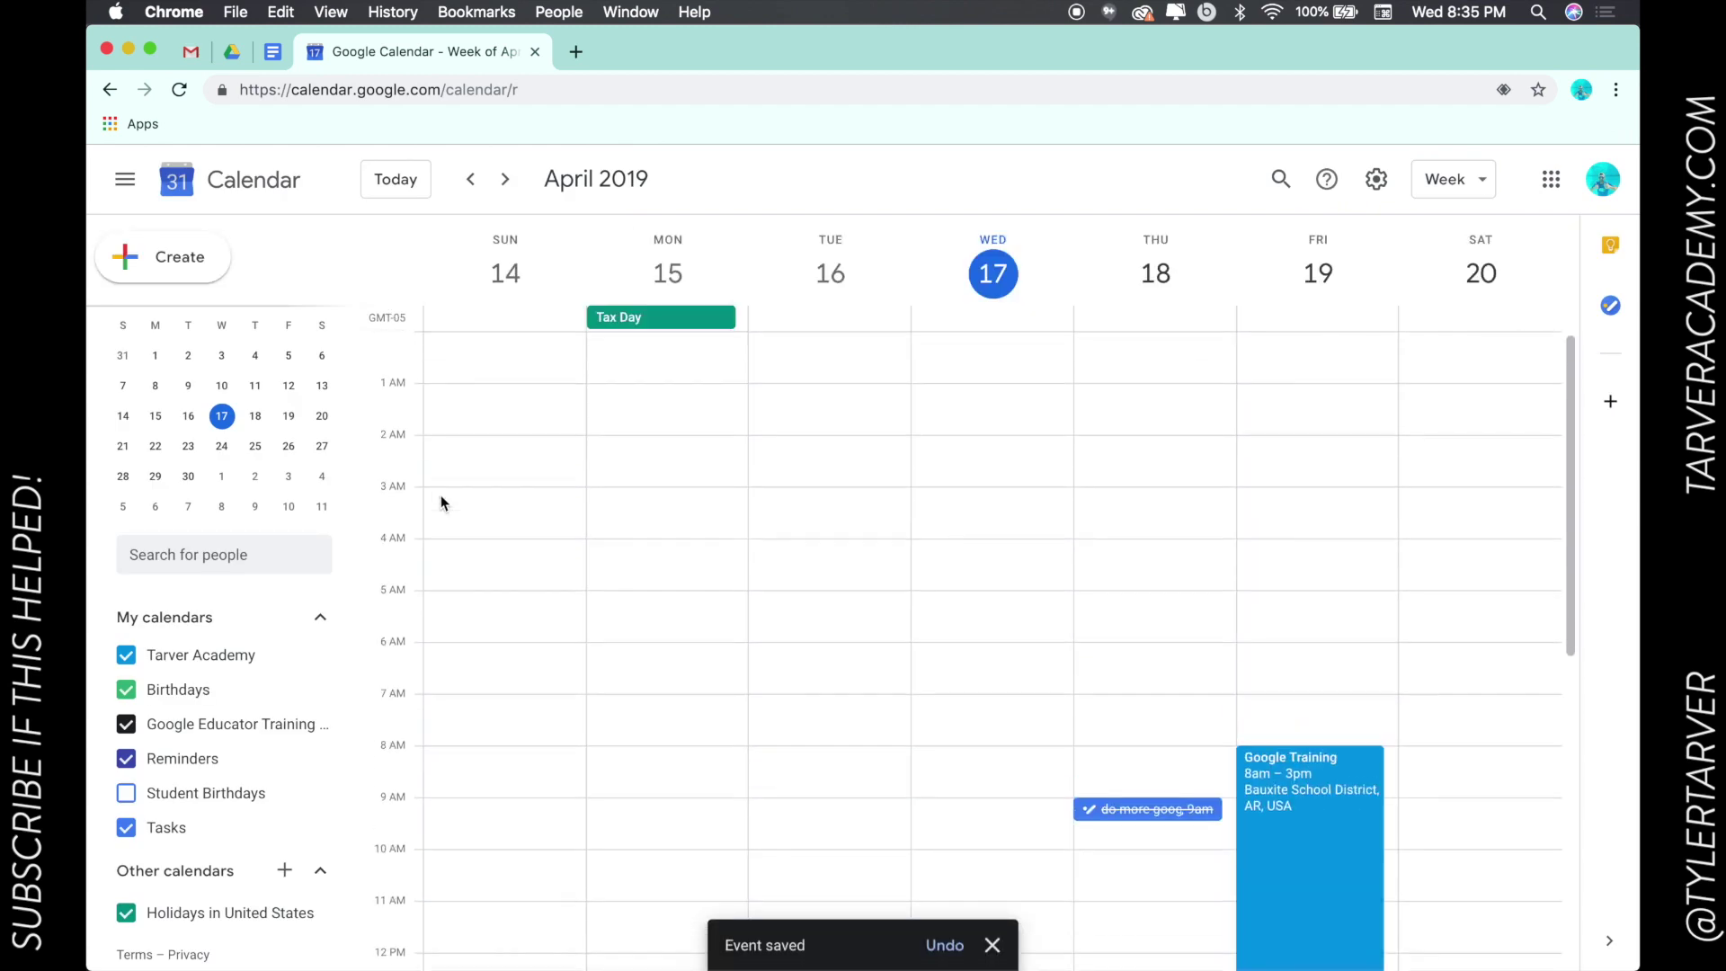
scroll(1266, 831, down, 1)
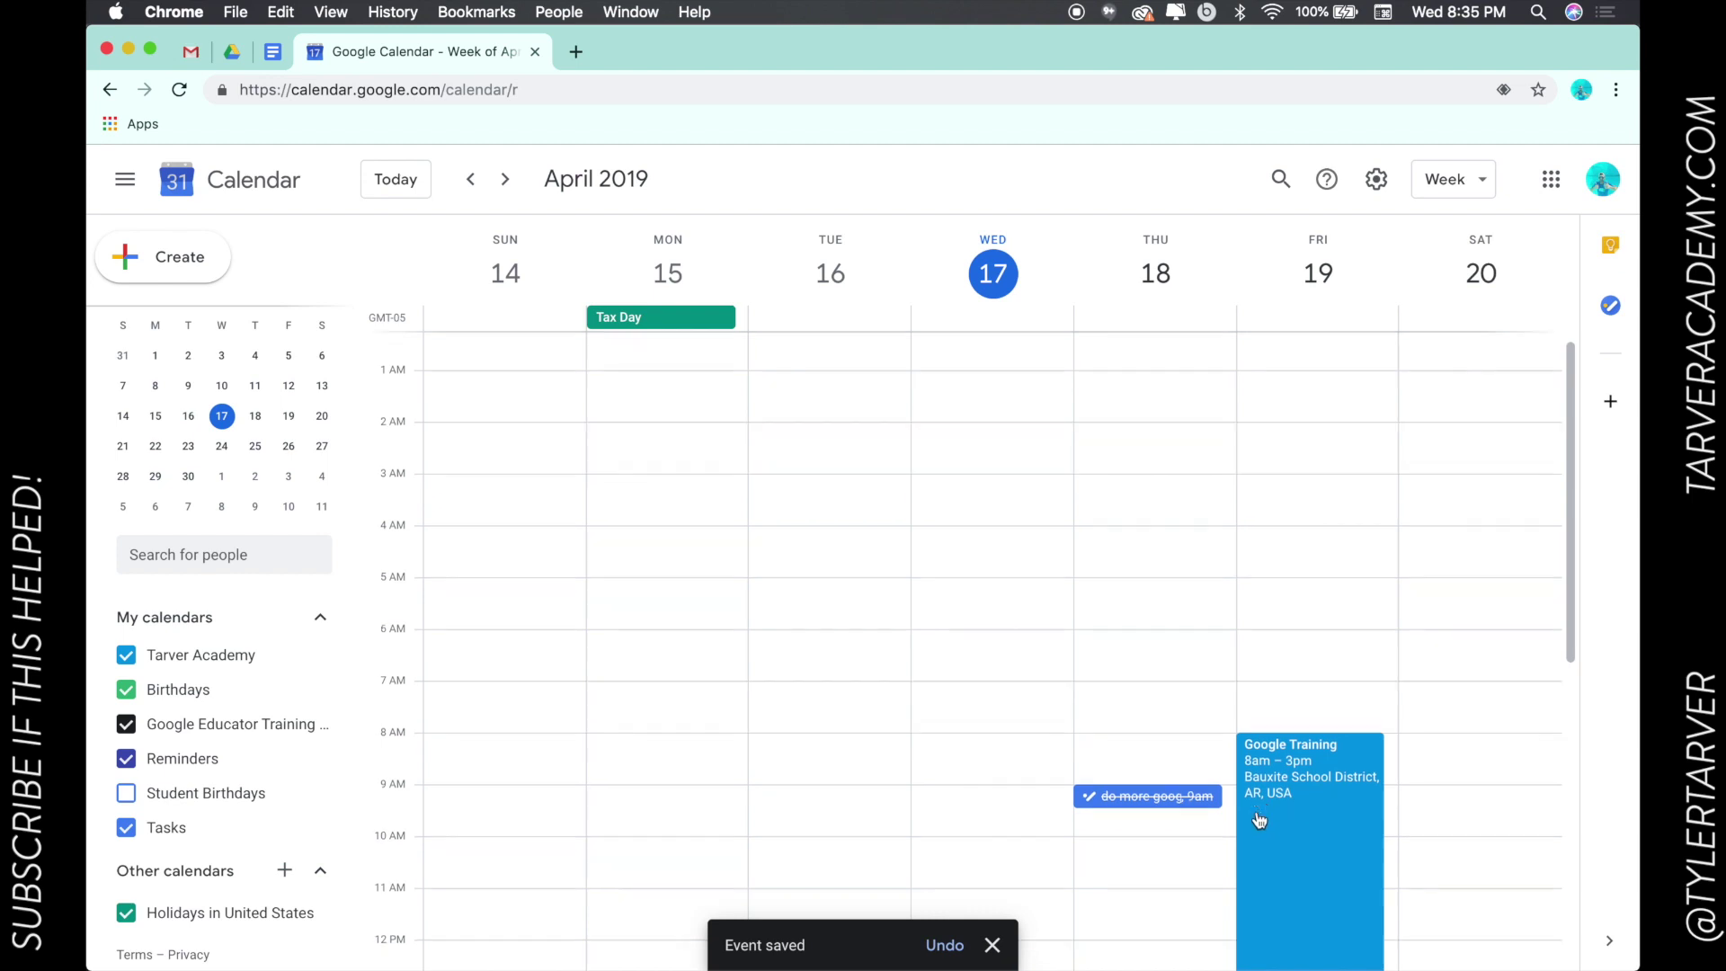
scroll(1274, 809, down, 3)
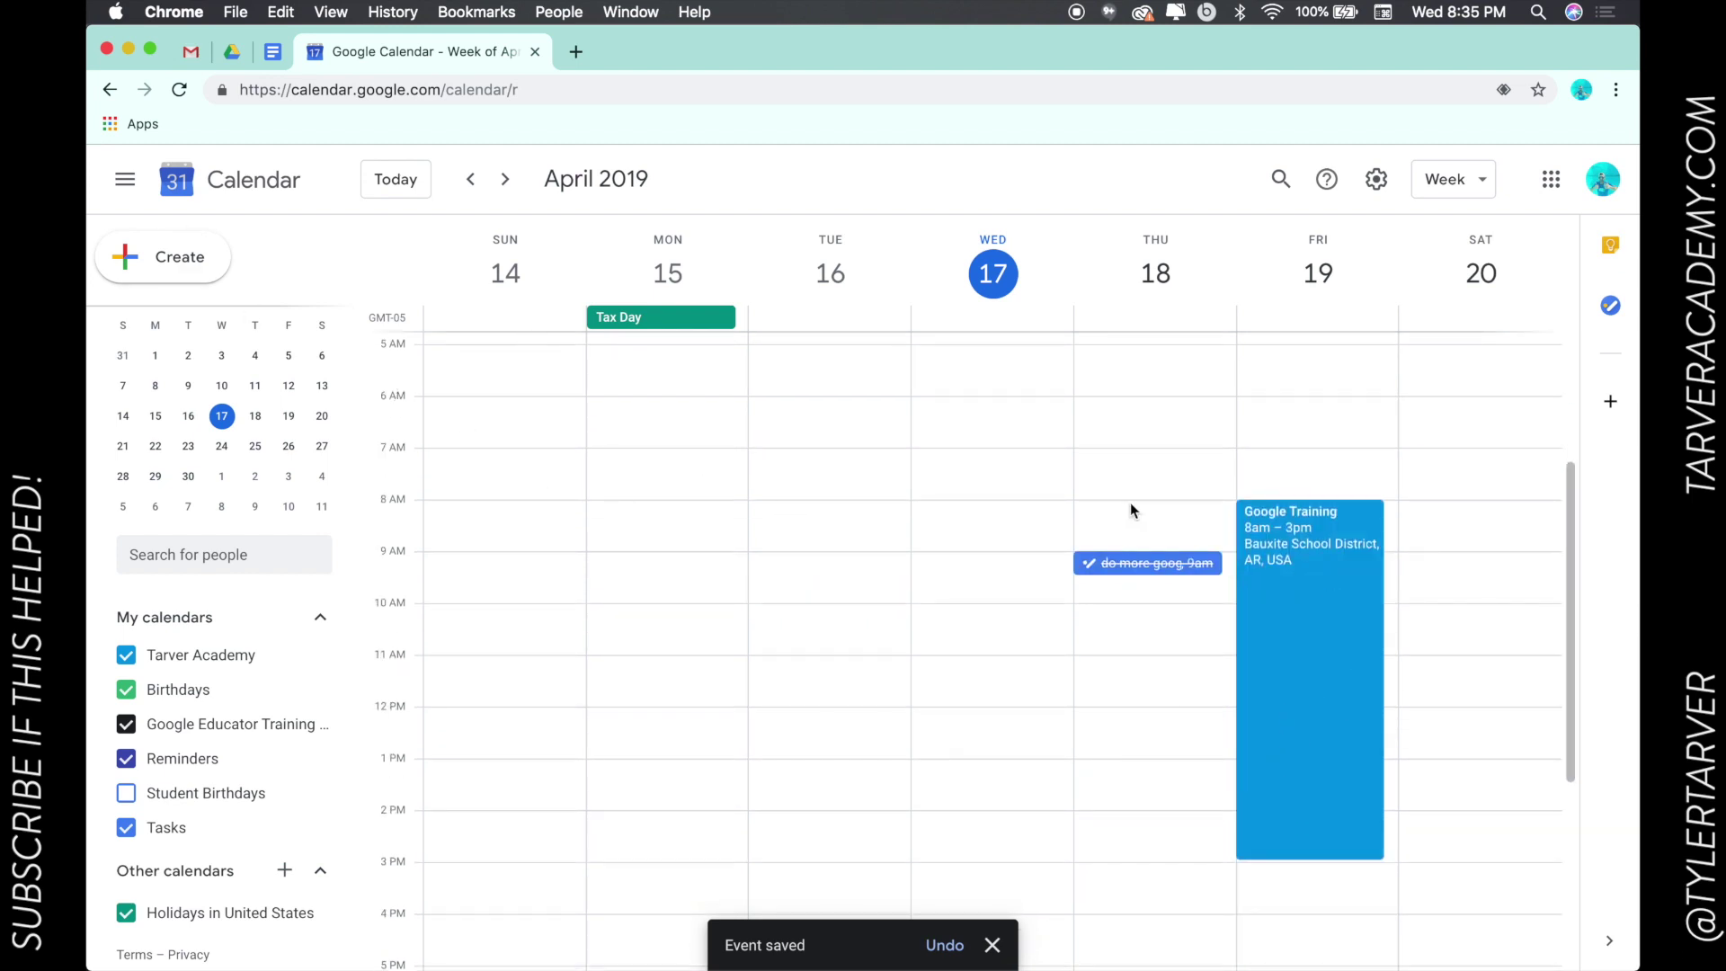
scroll(966, 660, down, 2)
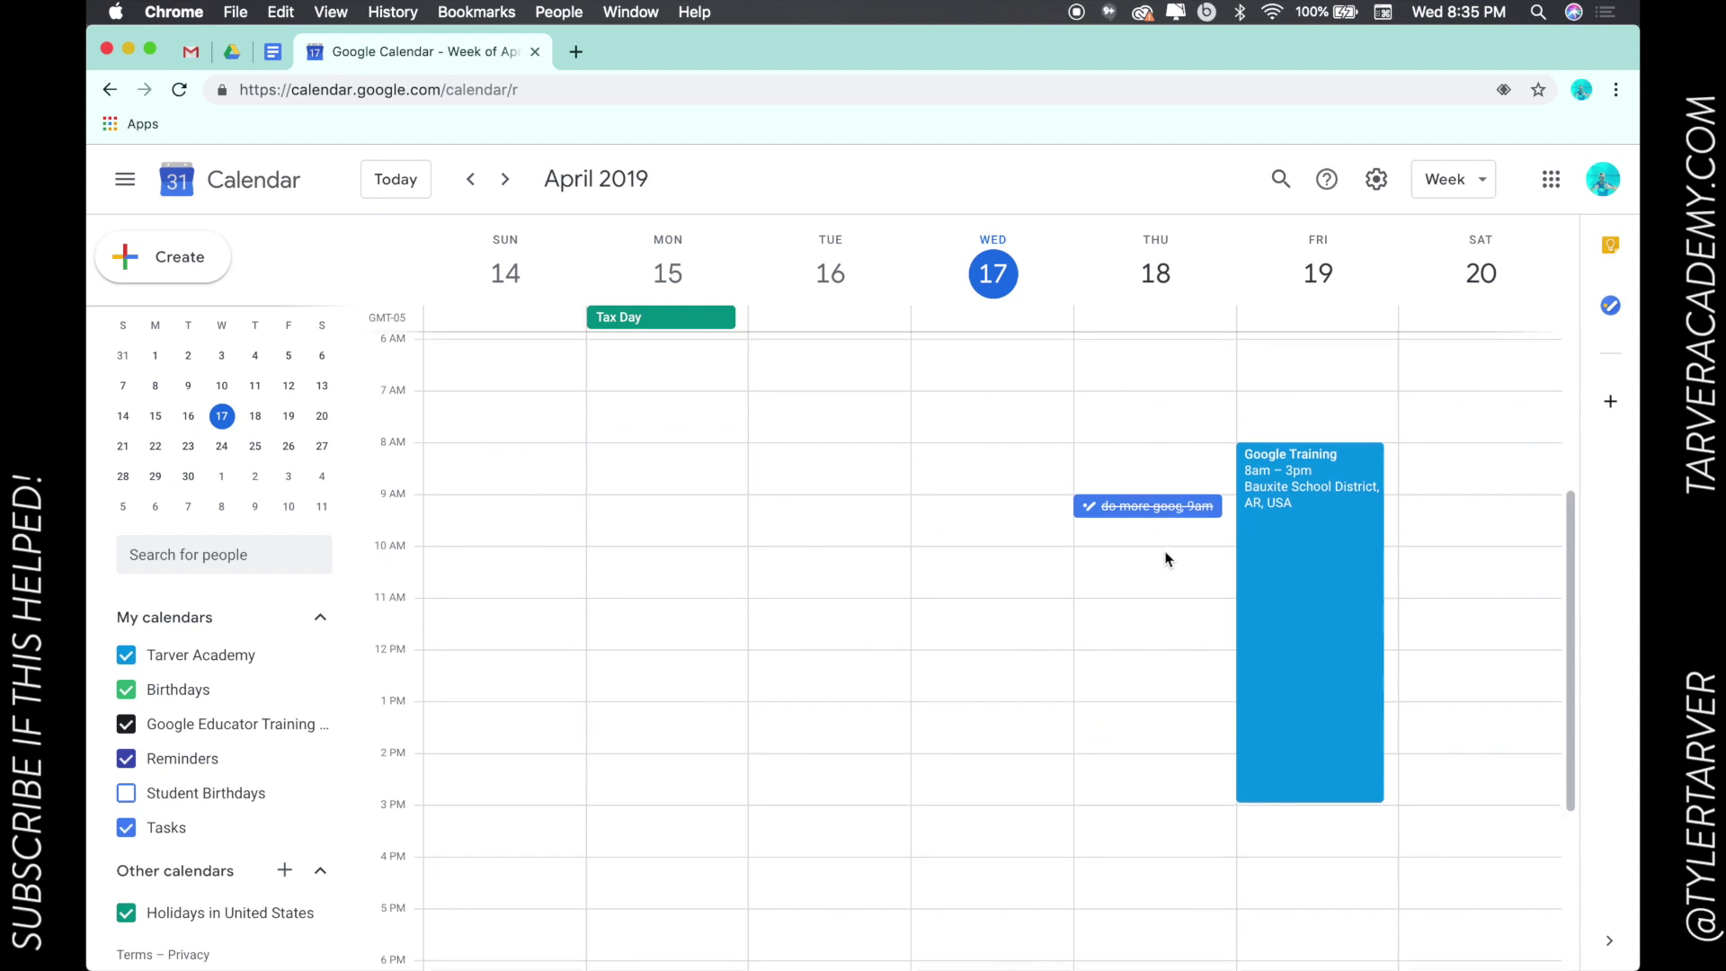
Start a new event in the Thursday, April 18, 10:00am slot.
click(1104, 560)
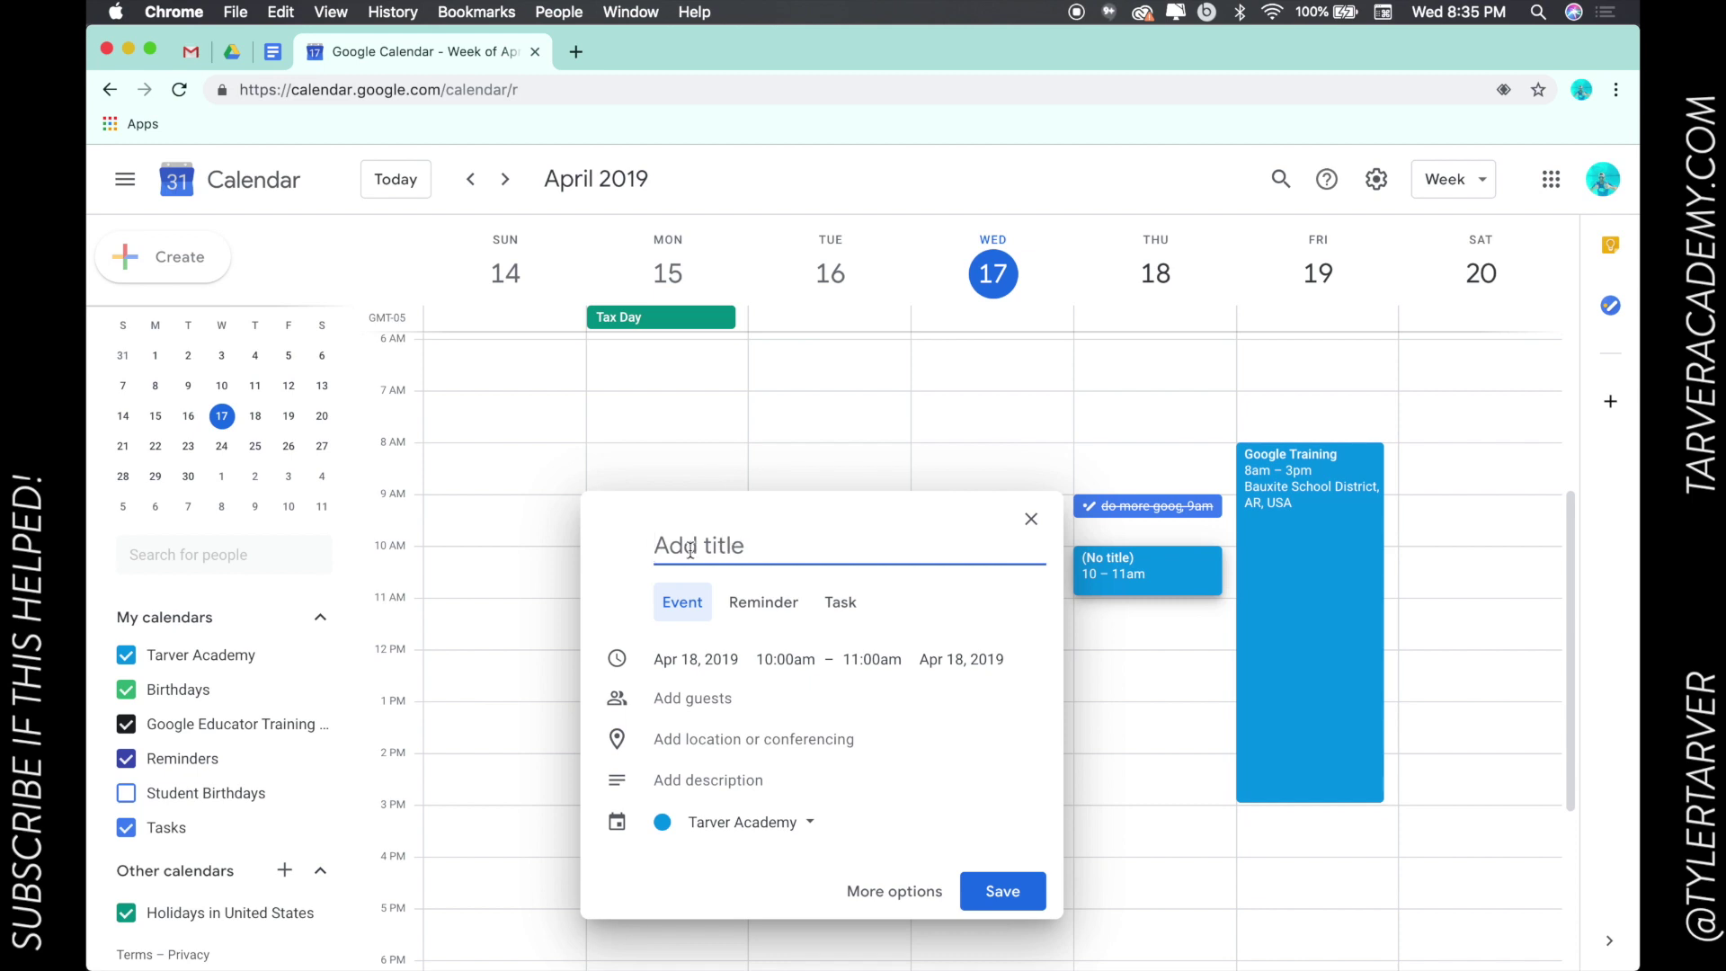
text(Eat Lun)
text(ch)
Try the Reminder and Task types, then save 'Eat Lunch' as an event.
click(749, 604)
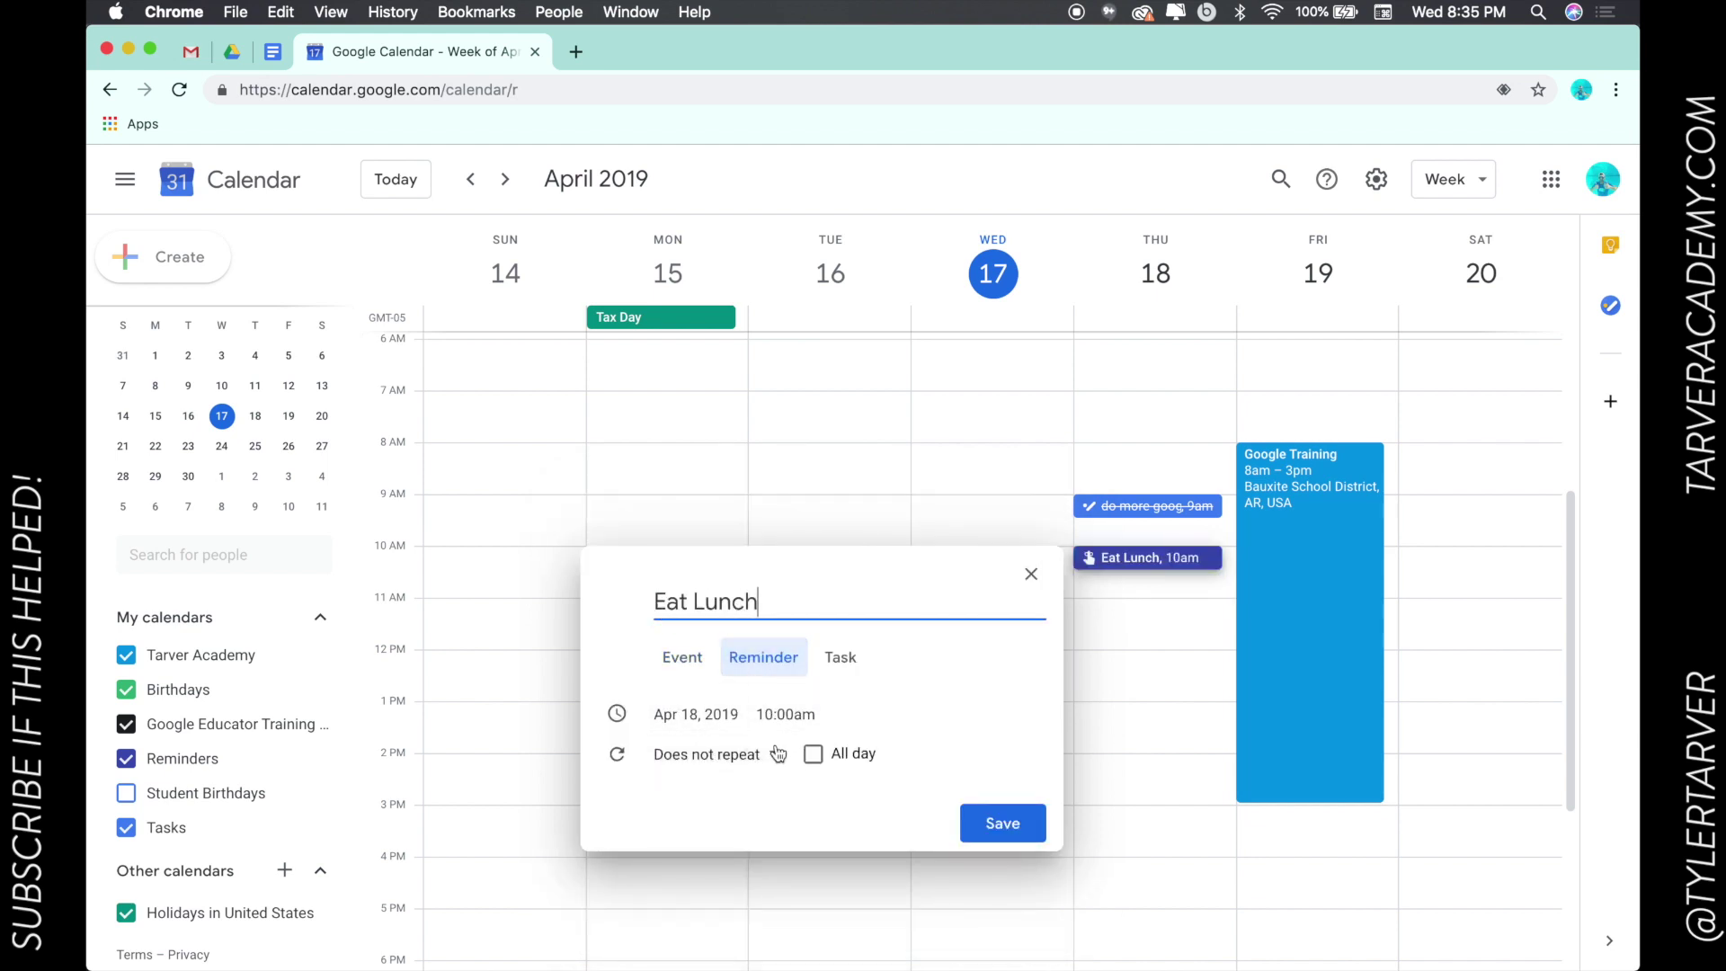
click(822, 659)
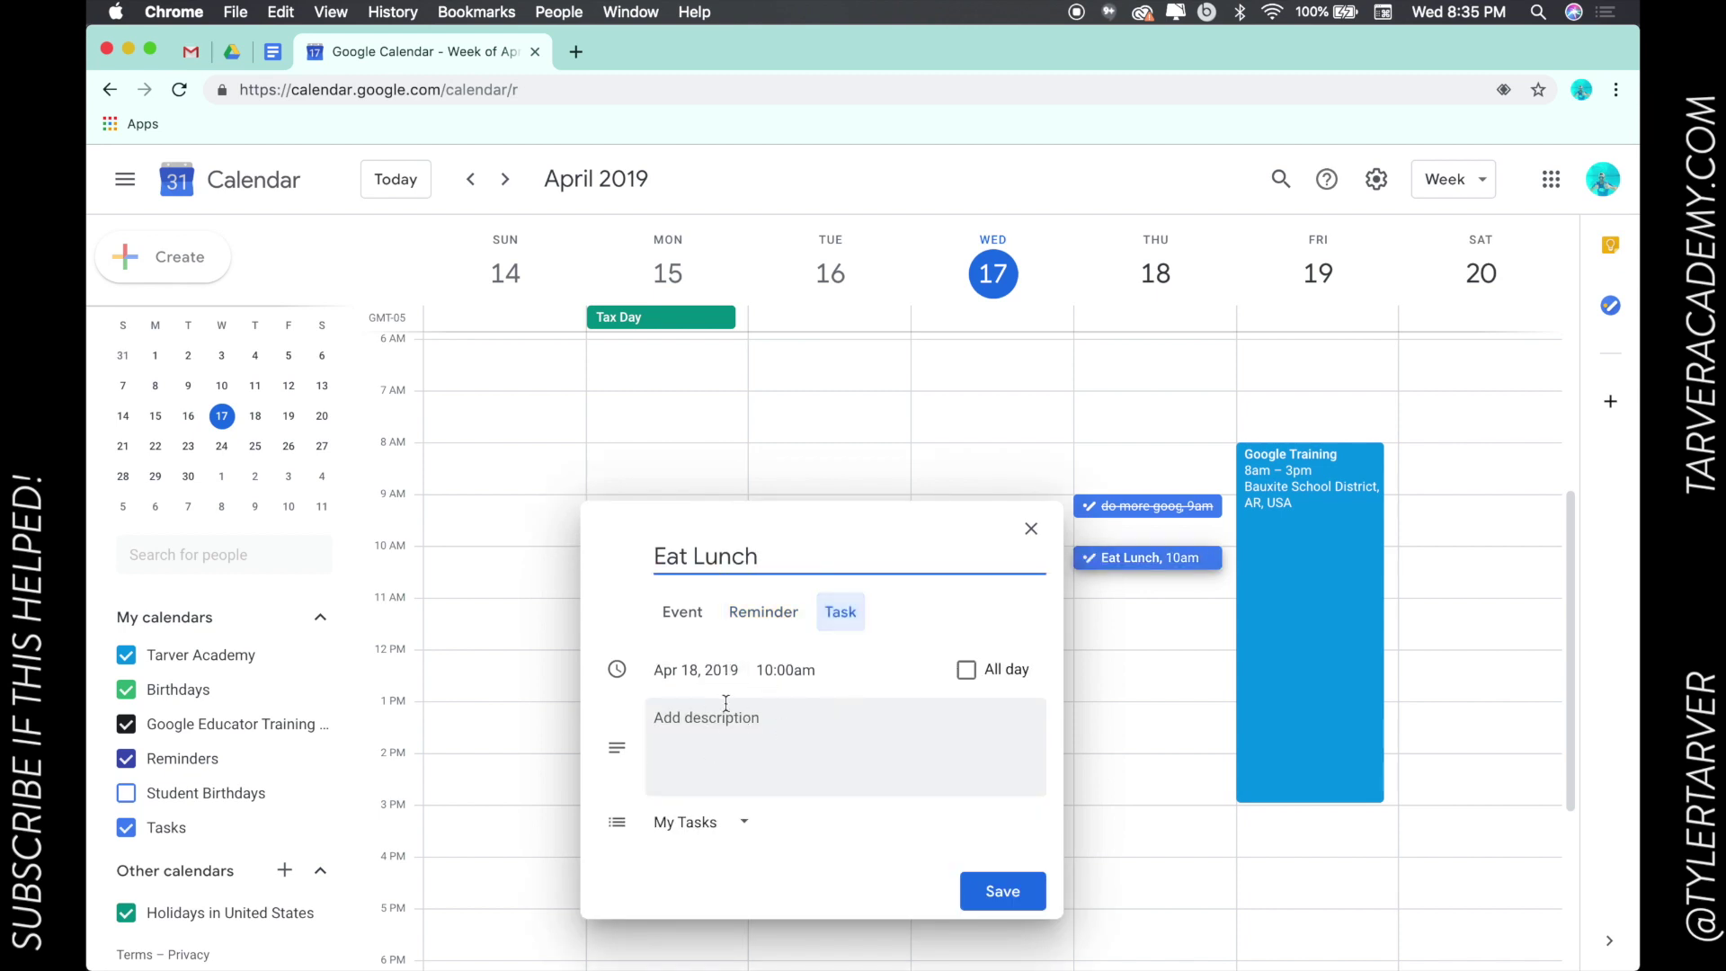
click(685, 613)
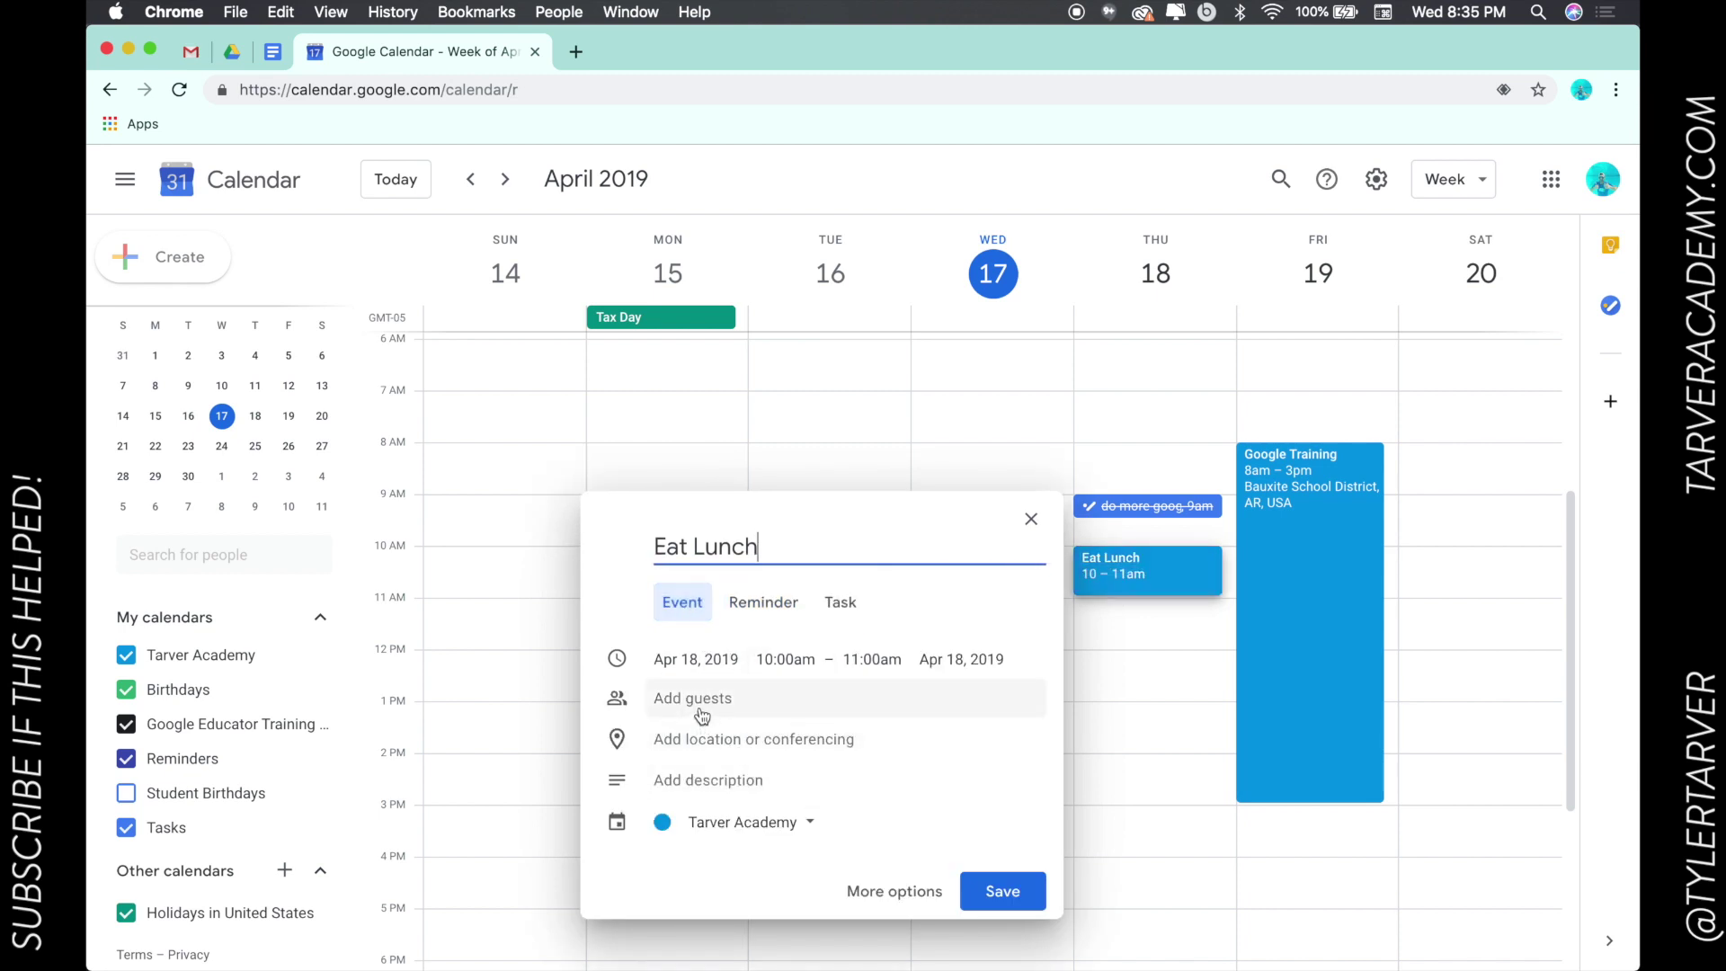
click(1009, 896)
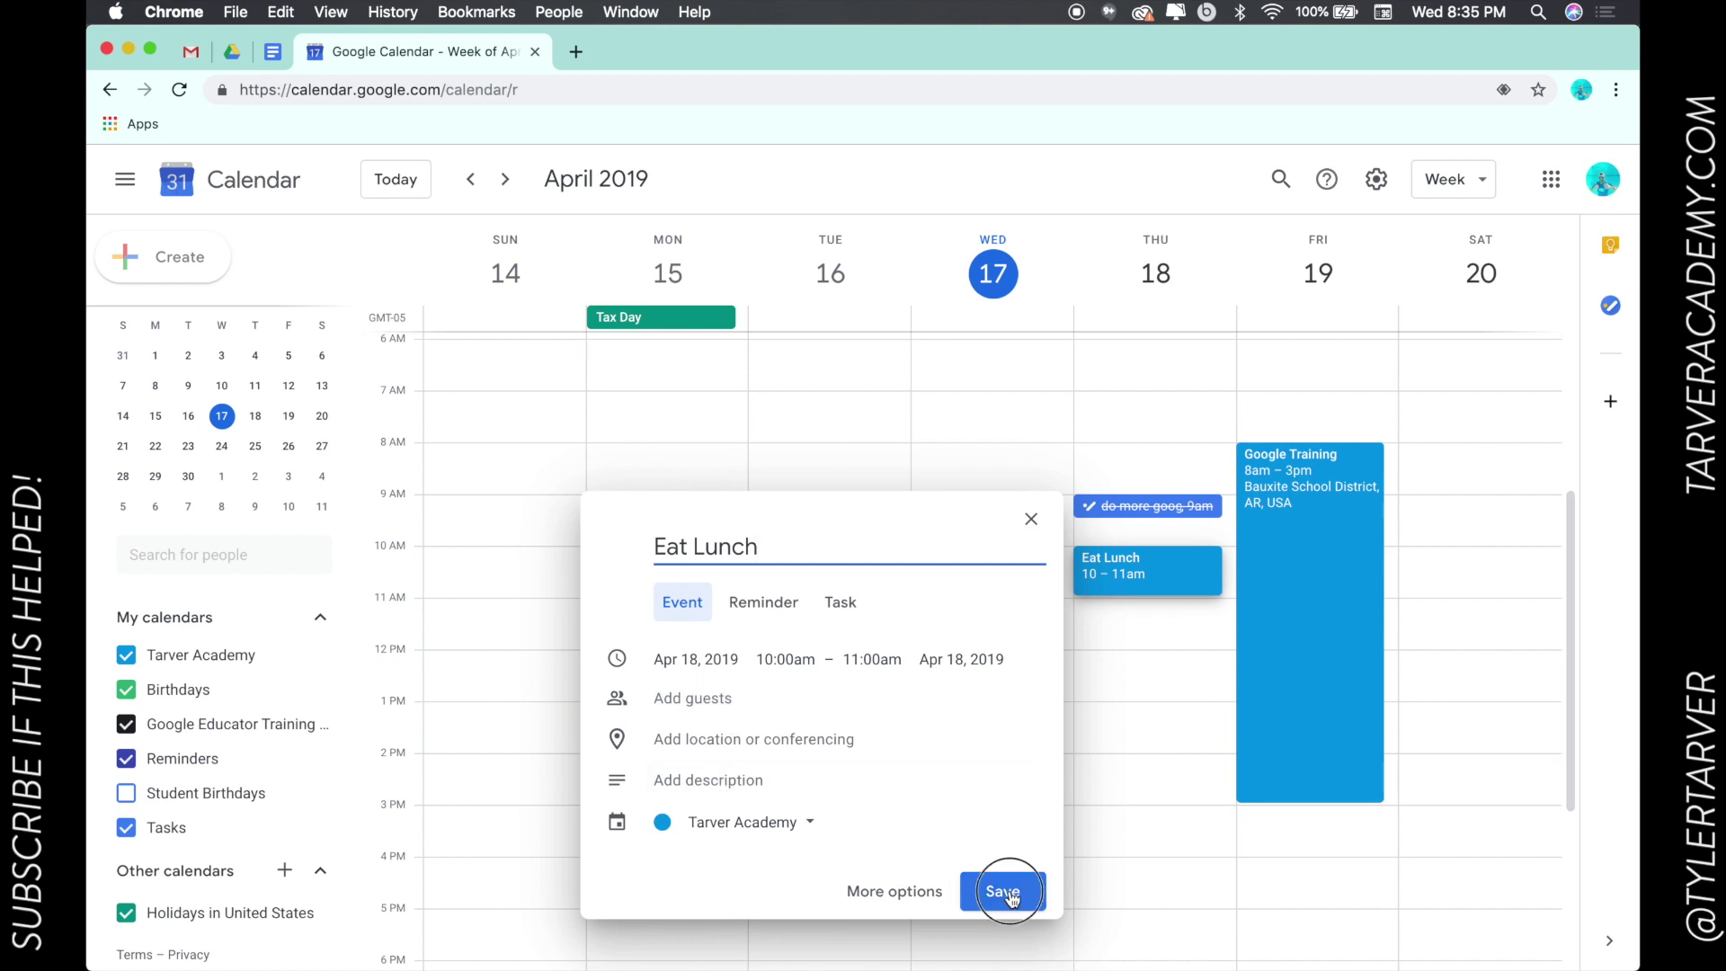
Drag Eat Lunch to Thursday 11:45am–12:45pm.
click(1148, 573)
drag(1147, 572, 874, 689)
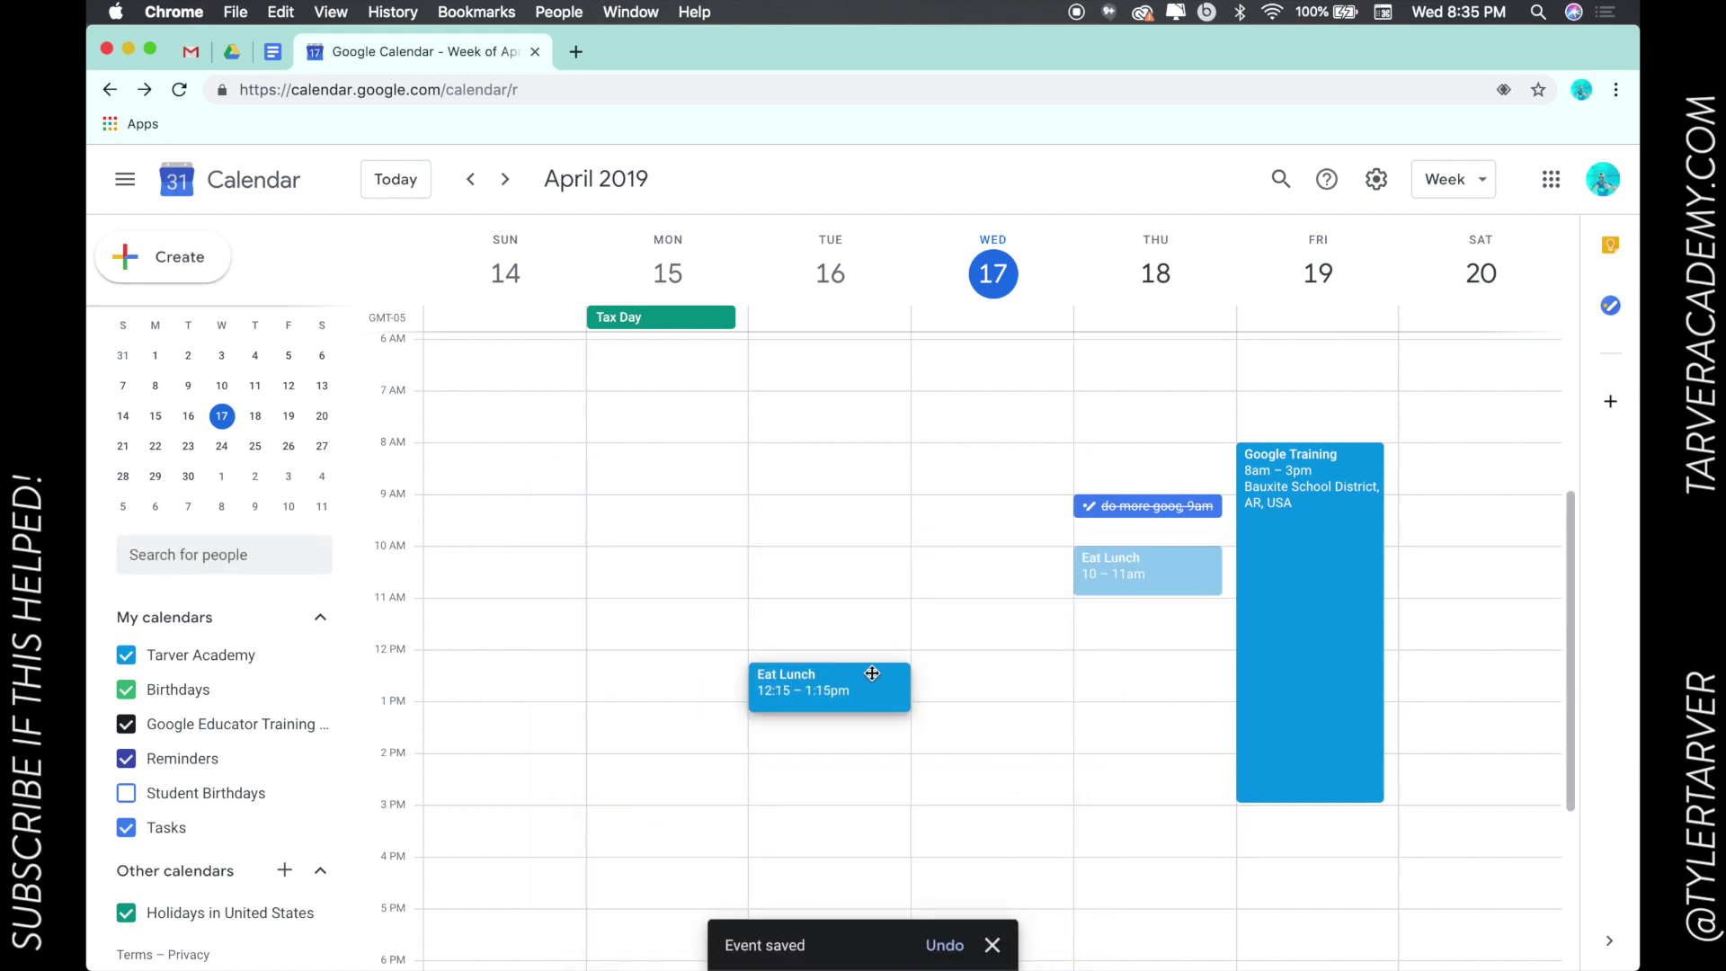
mouse_move(875, 690)
mouse_down()
mouse_move(985, 635)
mouse_move(1138, 678)
mouse_up()
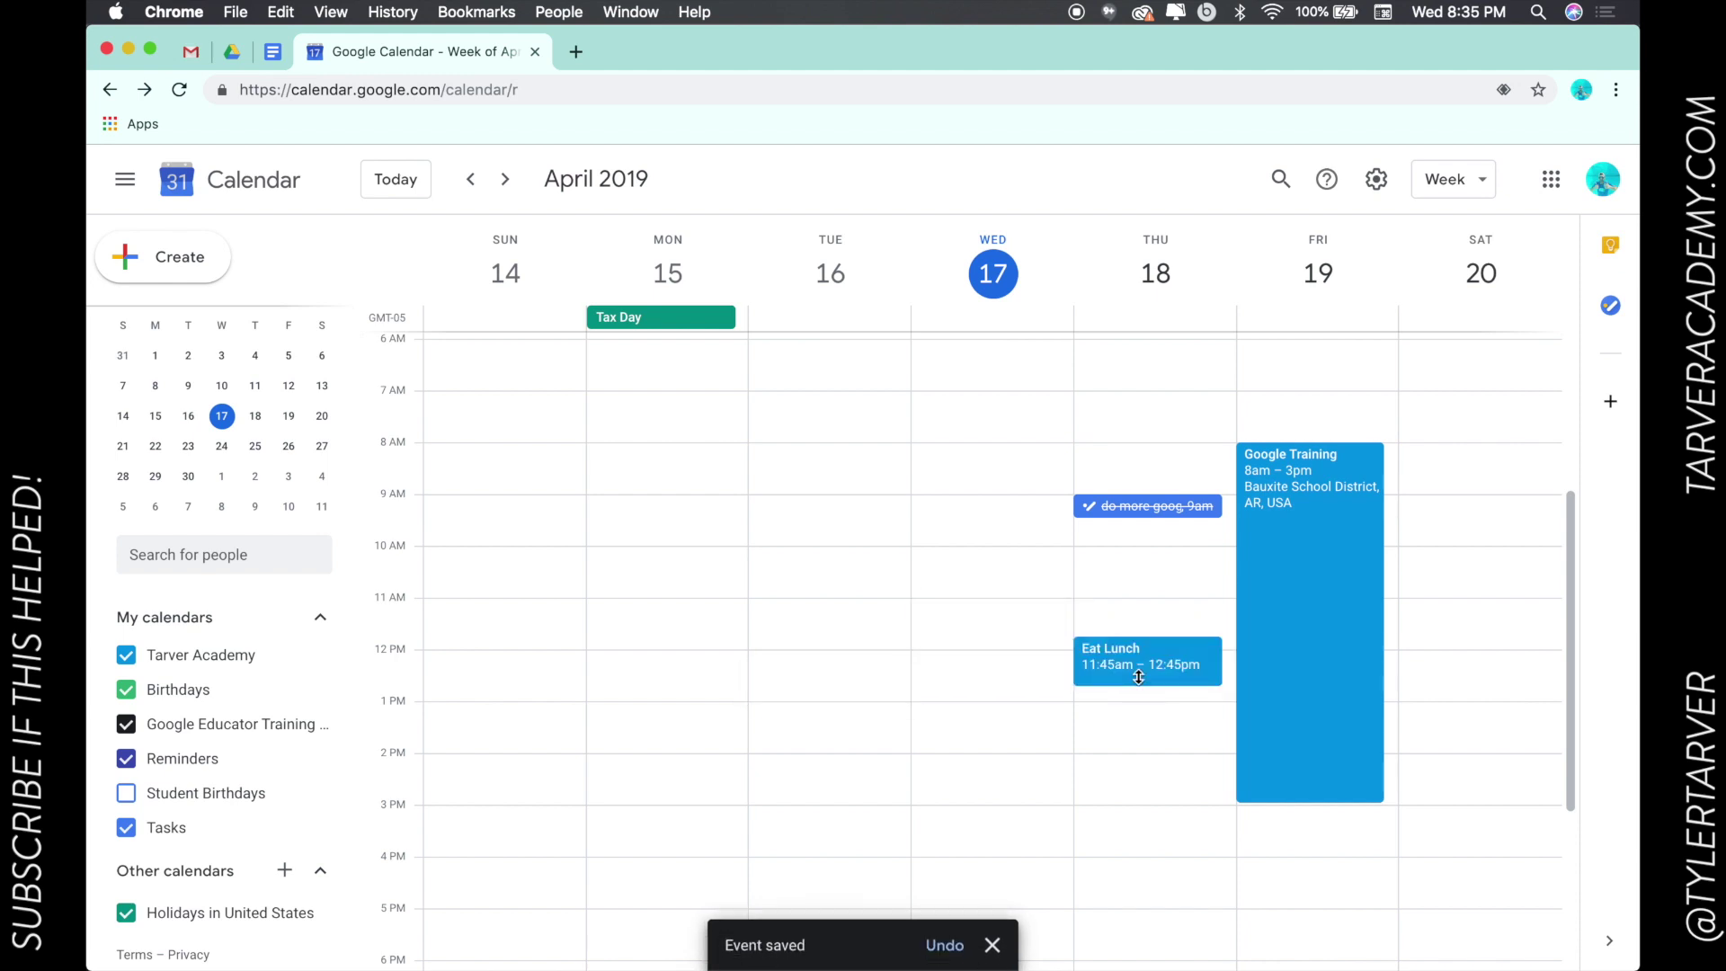
scroll(999, 634, down, 2)
scroll(999, 635, up, 5)
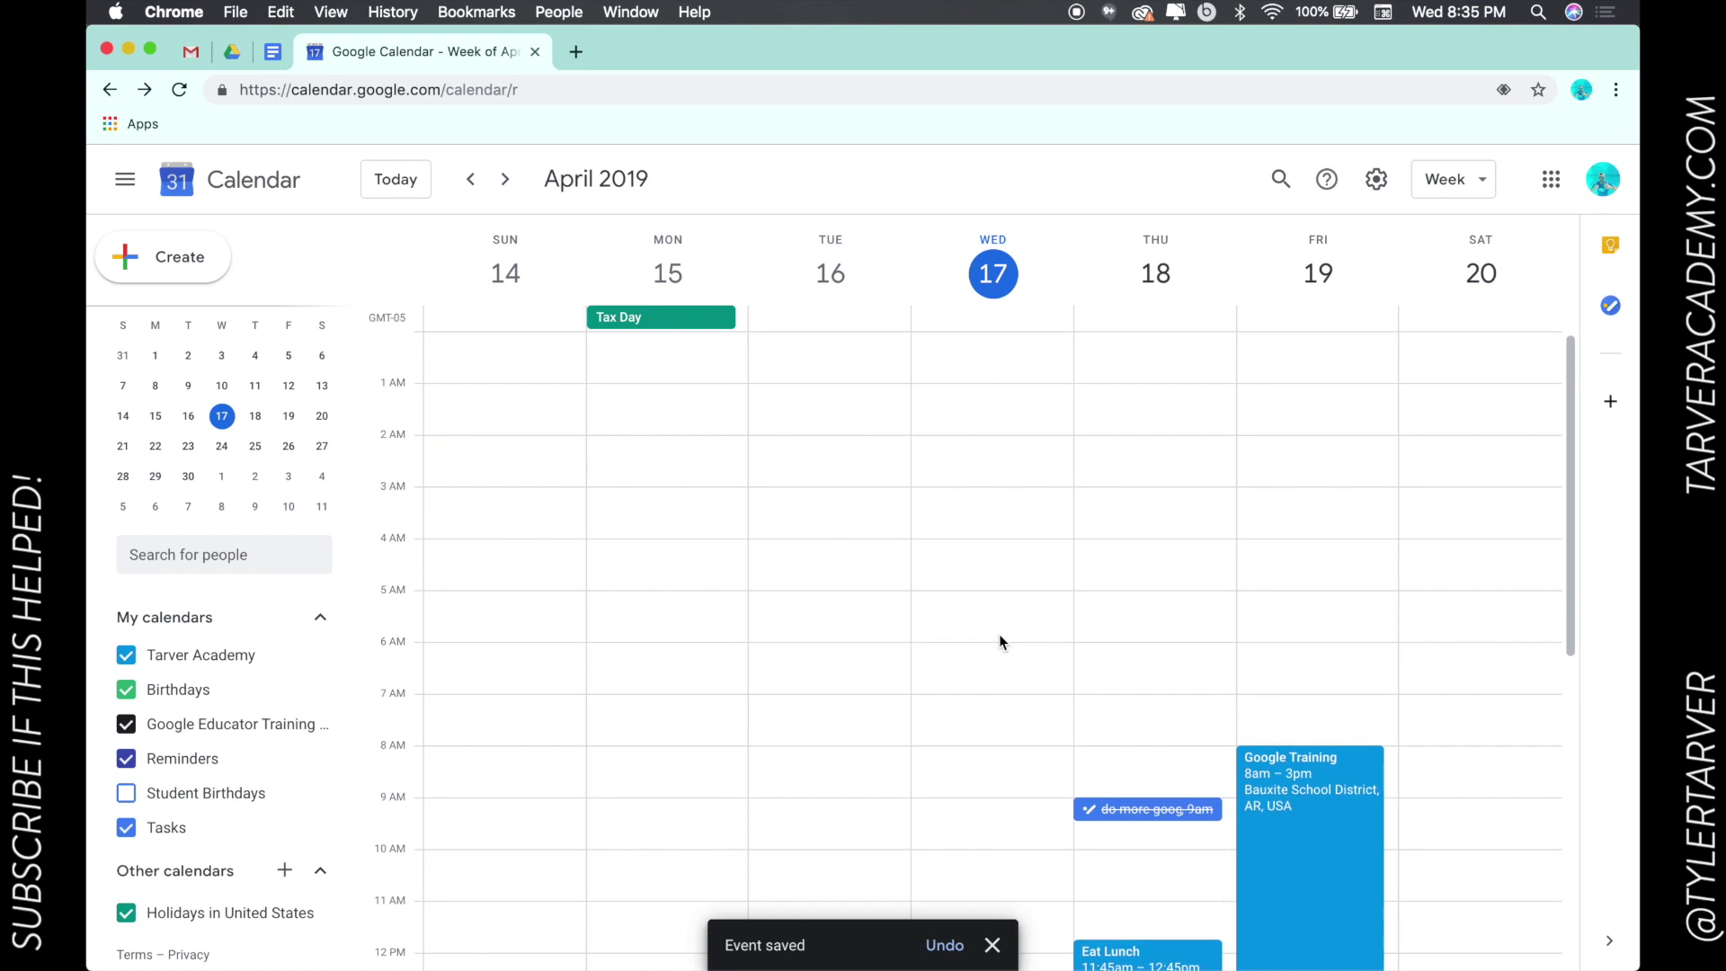
scroll(943, 668, down, 4)
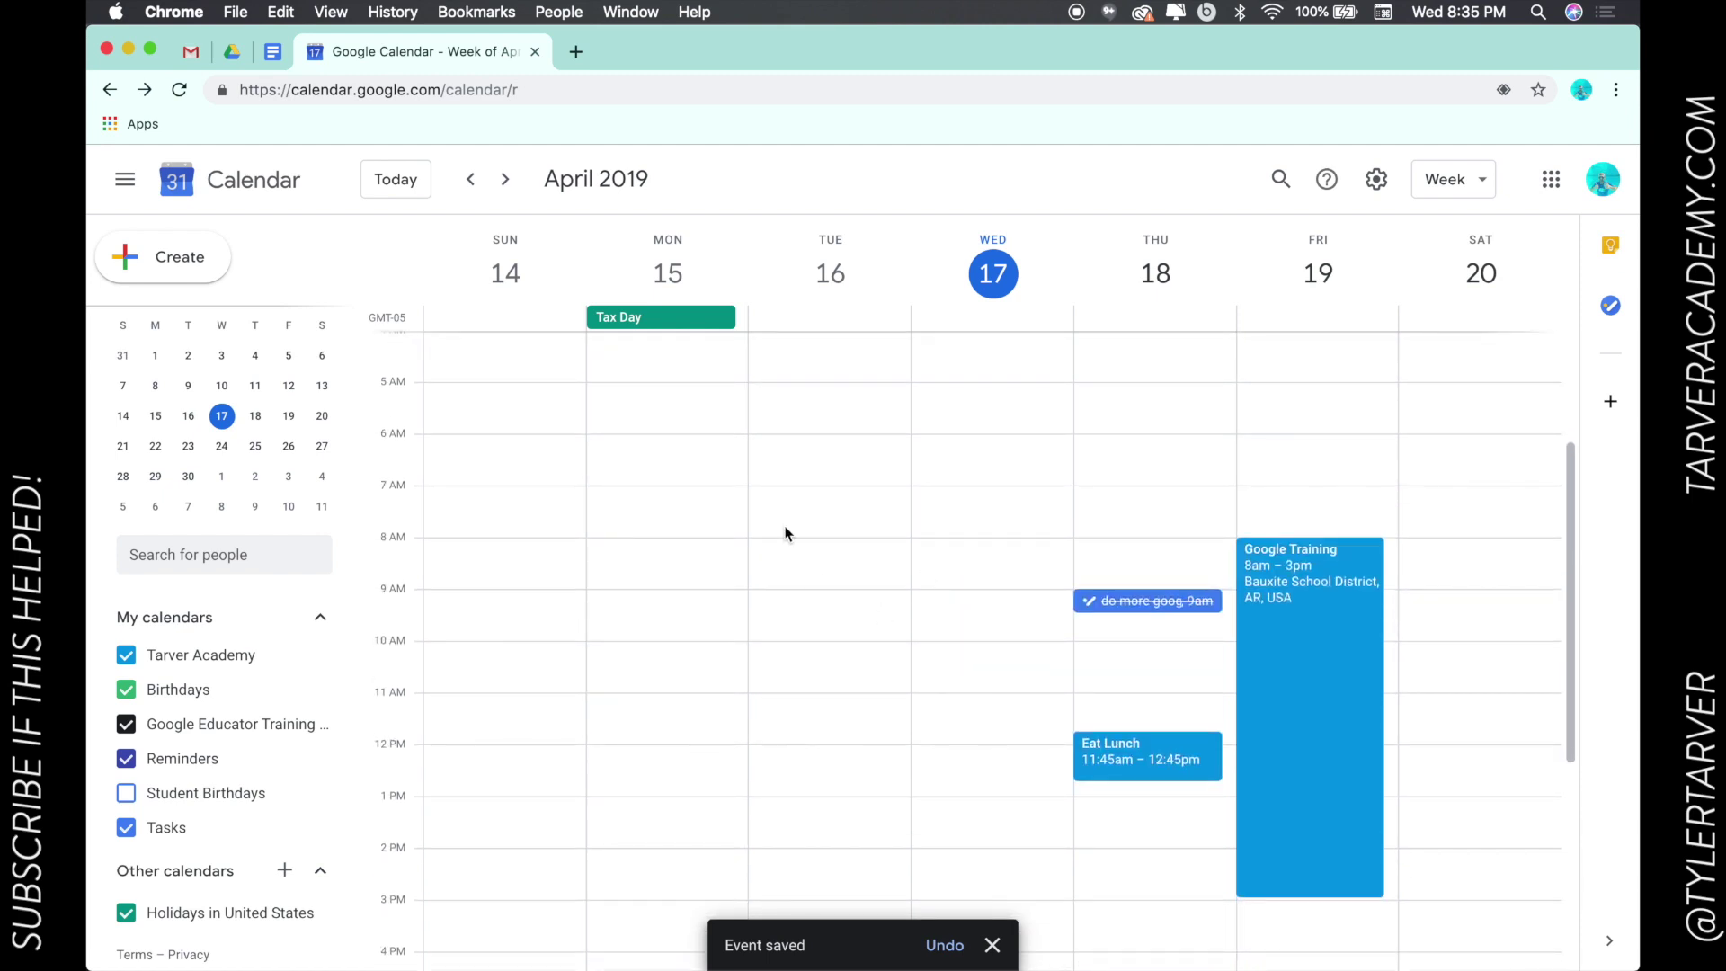